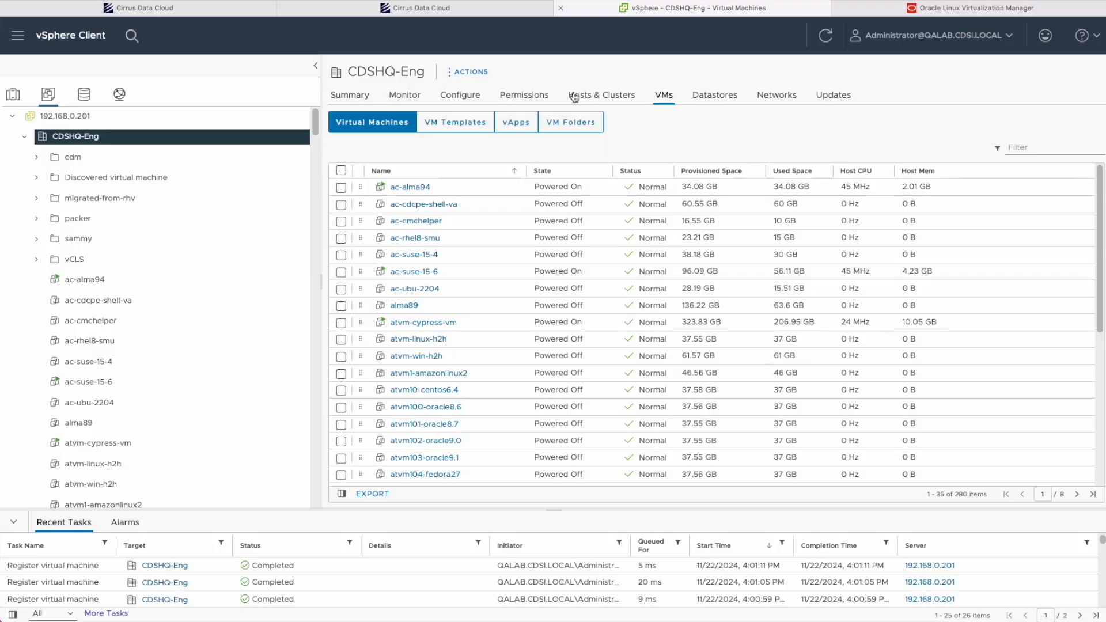
# Step: View CDSHQ-Eng's hosts and clusters in vSphere, and open the win2016smb virtual machine in Oracle Linux Virtualization Manager
pyautogui.click(602, 95)
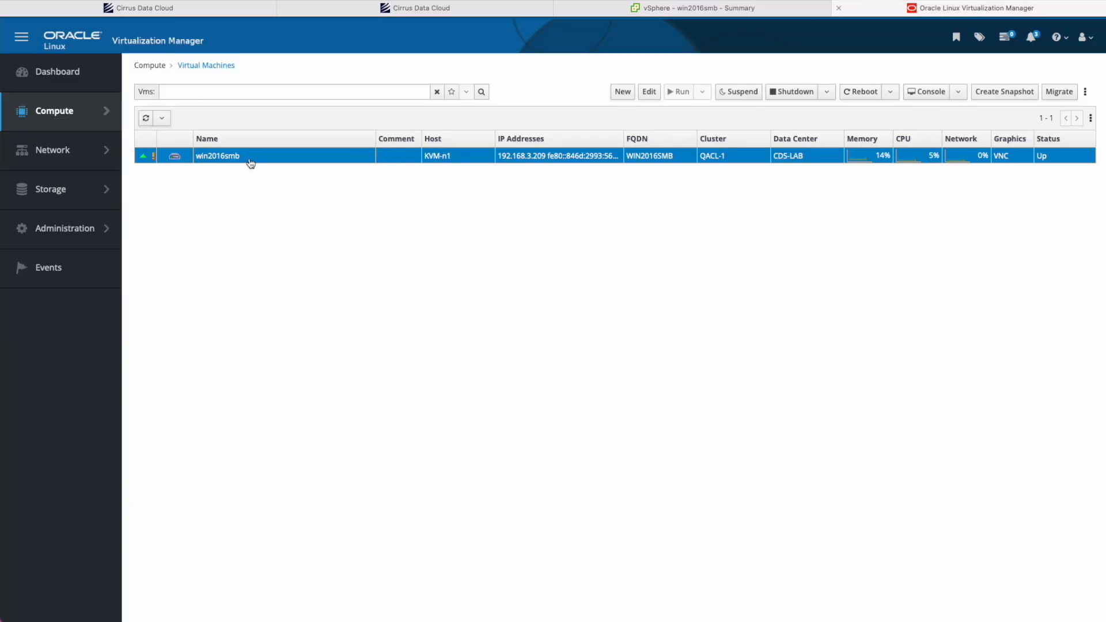
pyautogui.click(230, 159)
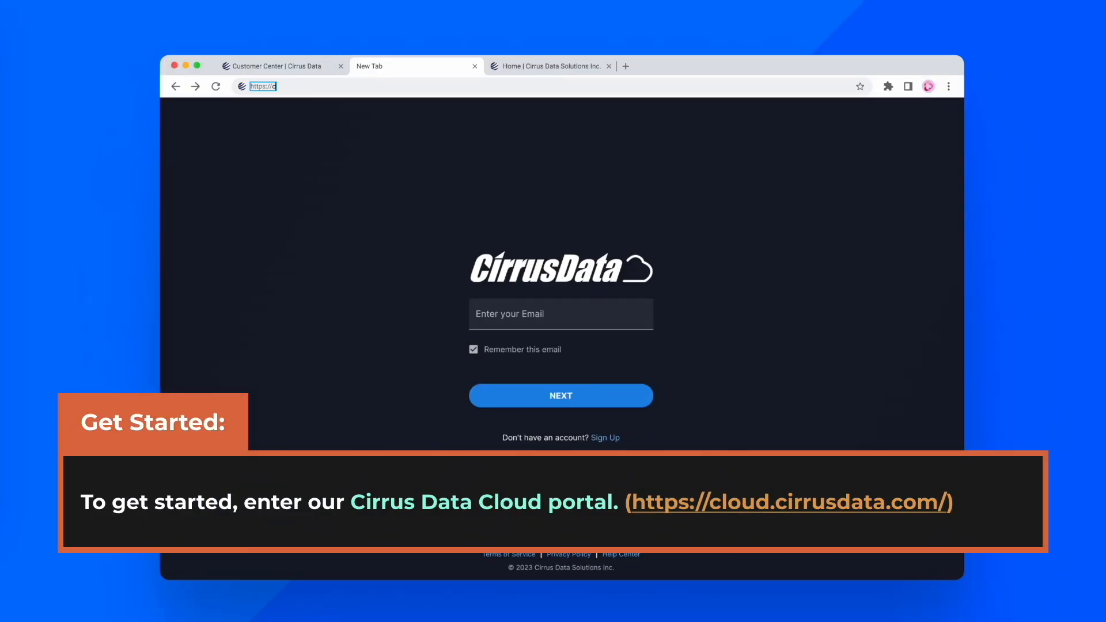
# Step: Go to the cloud.cirrusdata.com portal and copy the Linux installation command for deploying Cirrus Migrate Cloud
pyautogui.write('loud.cirrusdata.co')
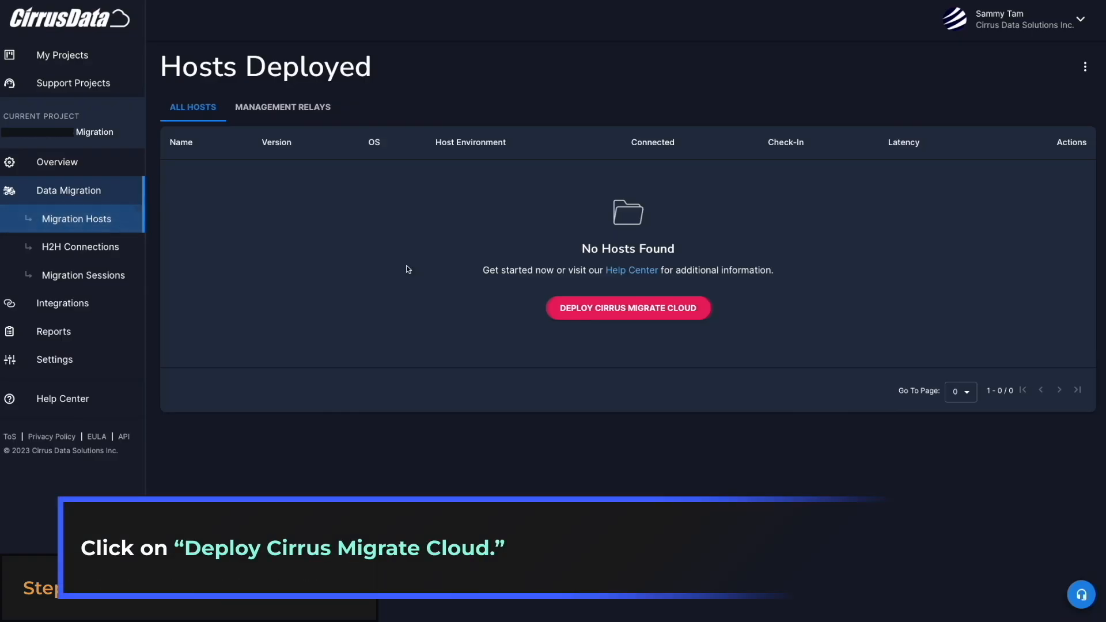
pyautogui.click(587, 315)
pyautogui.click(686, 203)
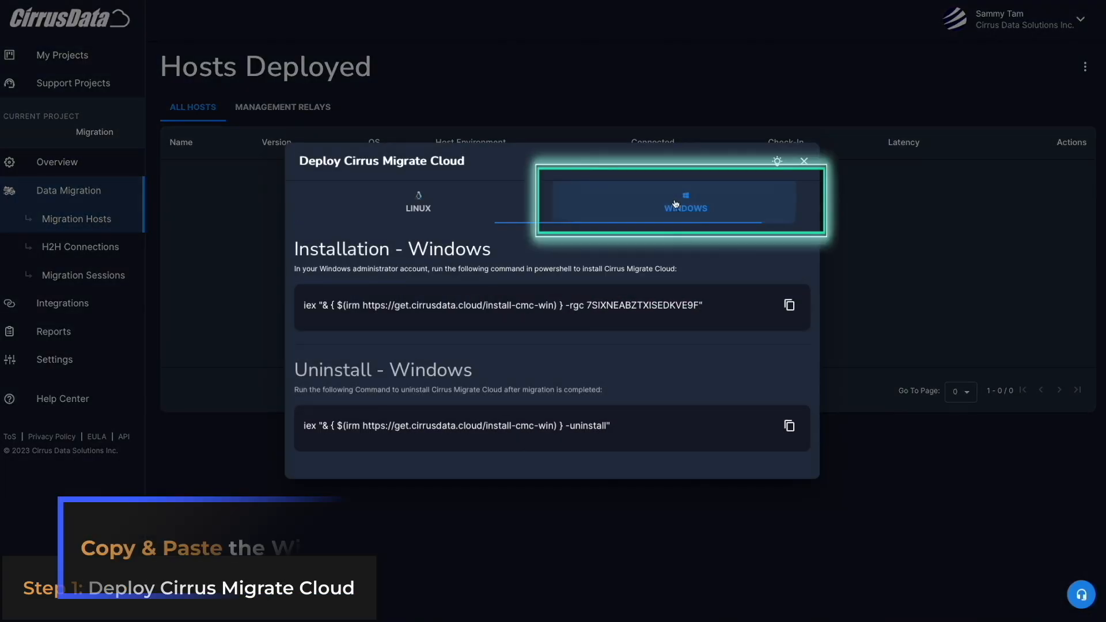
pyautogui.click(428, 201)
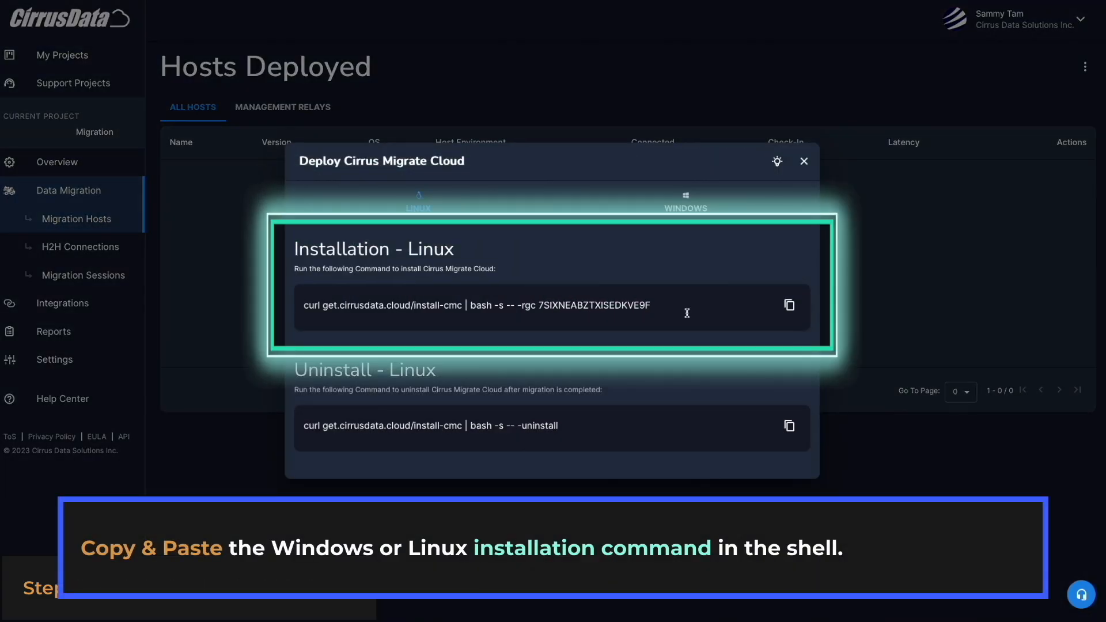
pyautogui.click(789, 305)
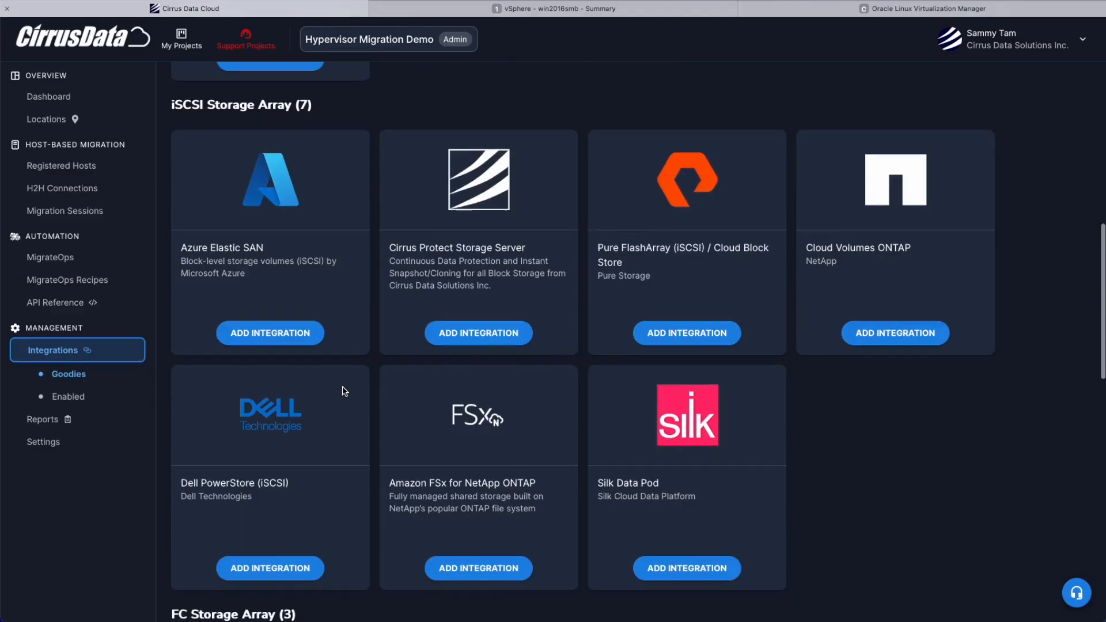
# Step: Add an oVirt (Red Hat Virtualization) integration named lab-ovirt with host address 192.168.2.51
pyautogui.scroll(-5, 344, 390)
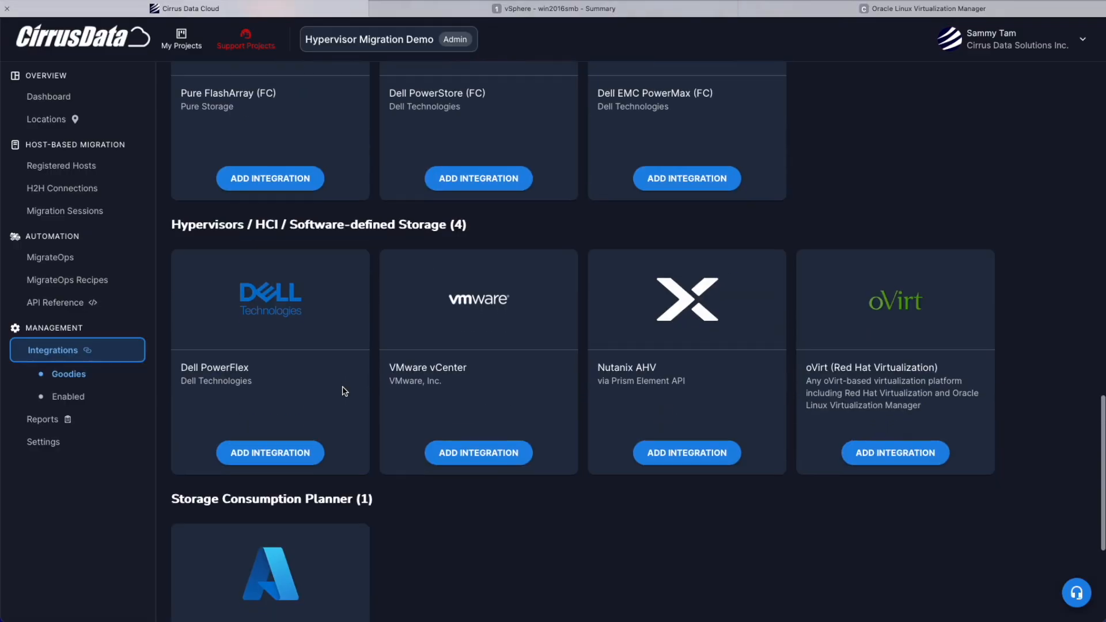
pyautogui.click(914, 454)
pyautogui.write('192.')
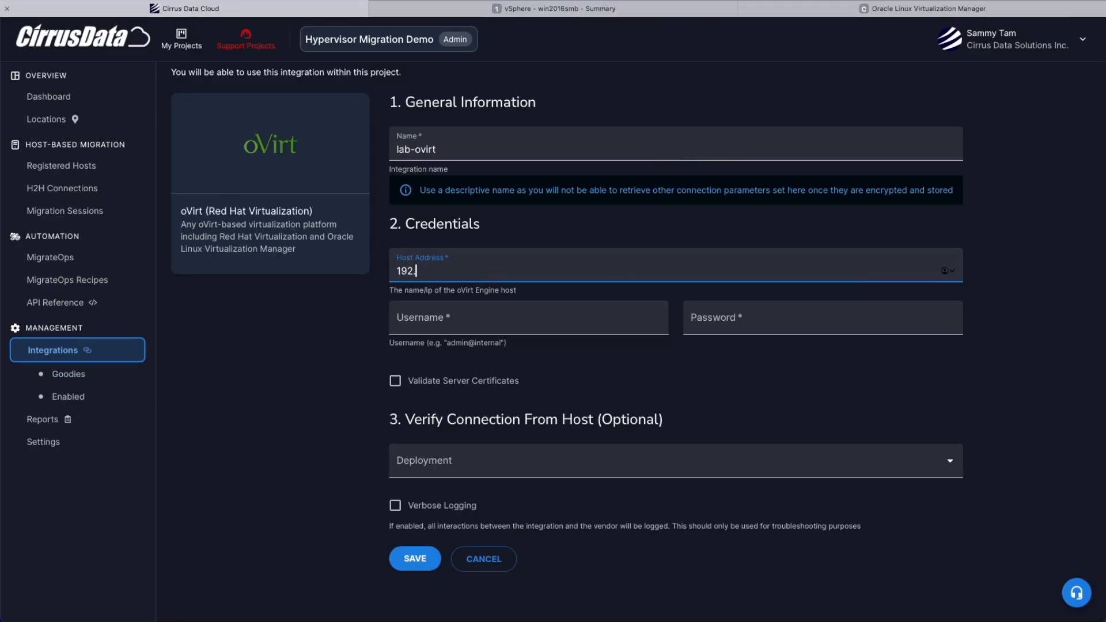
pyautogui.write('168.2.51')
# Step: Enter the username admin@internal and the account password, choose a deployment for connection verification, and save the oVirt integration
pyautogui.click(610, 320)
pyautogui.write('admin@internal')
pyautogui.press('Tab')
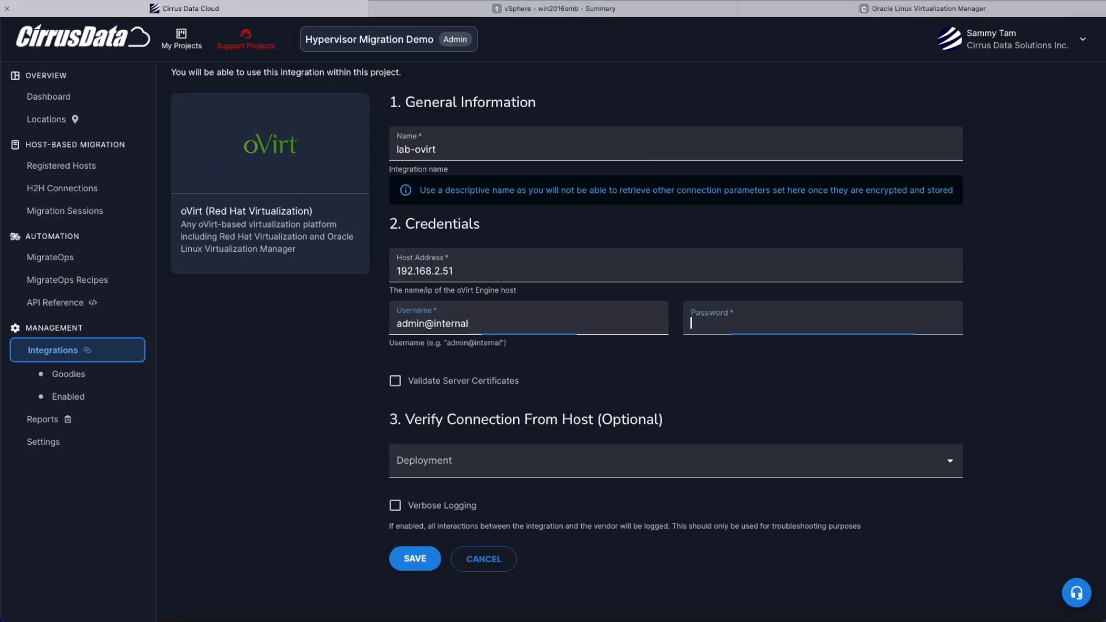
pyautogui.write('••••••••')
pyautogui.click(546, 461)
pyautogui.click(546, 515)
pyautogui.click(415, 559)
pyautogui.click(794, 413)
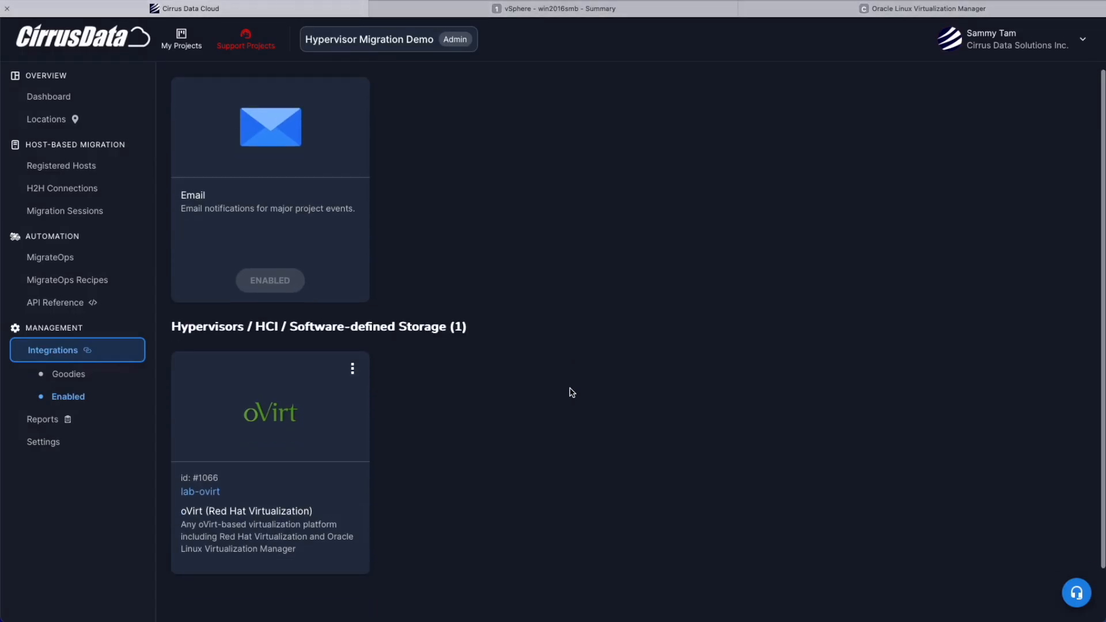
pyautogui.scroll(-1, 403, 403)
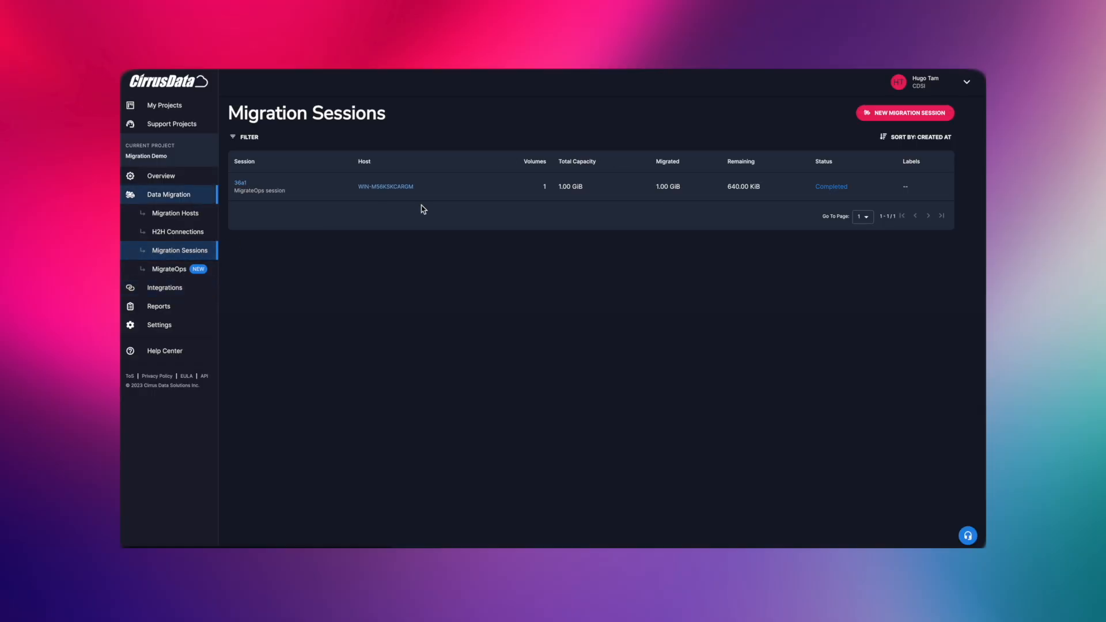
# Step: Set up a new Local Migration session for host WIN-M56KSKCARGM that migrates data volumes only
pyautogui.click(899, 116)
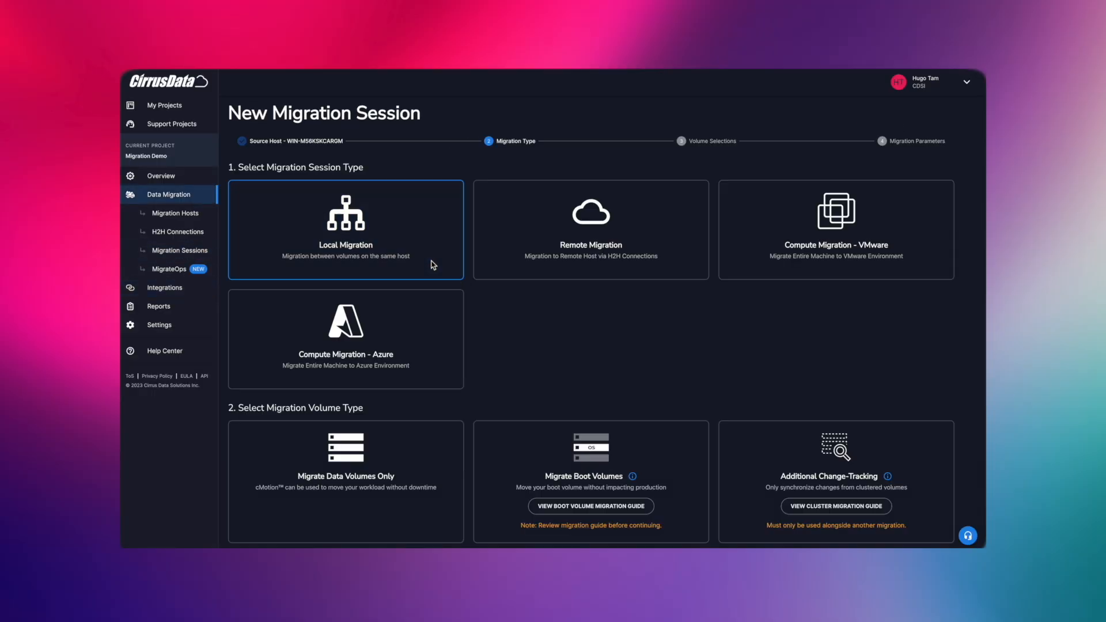
pyautogui.click(415, 454)
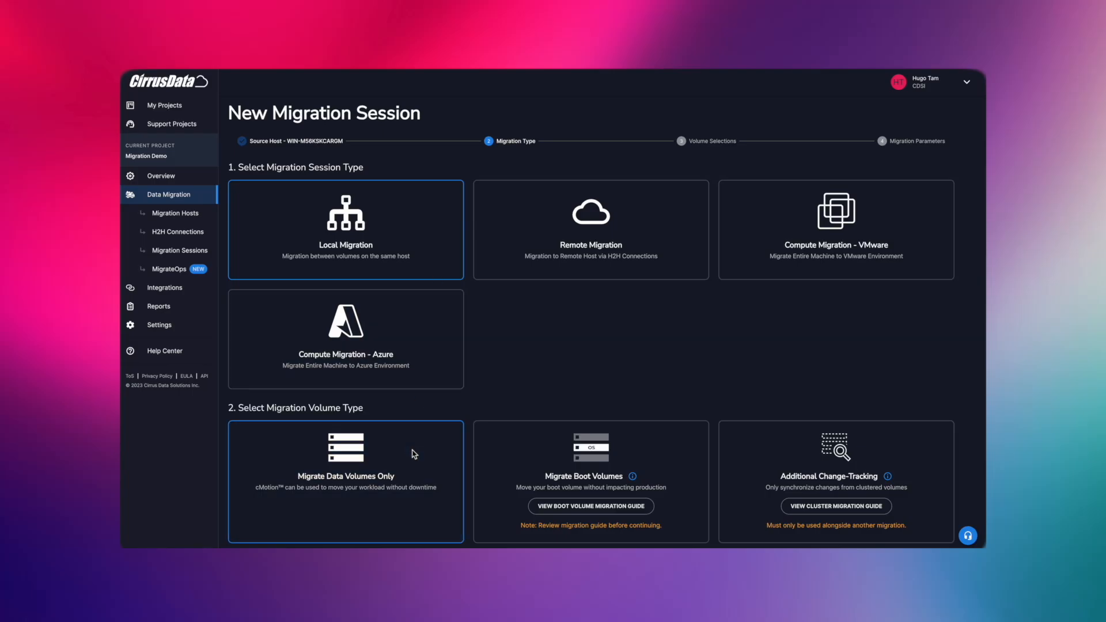
pyautogui.scroll(-1, 414, 454)
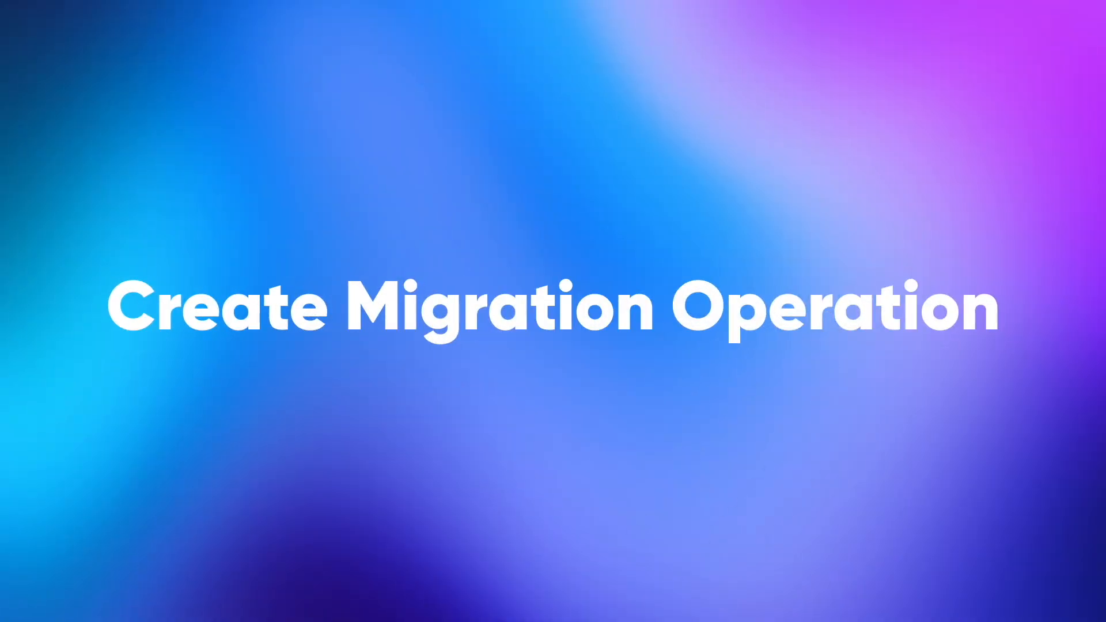
# Step: Start a new migration operation with manual configuration and open the getting-started guide for Compute Migration to oVirt Virtualization Platforms
pyautogui.click(1014, 56)
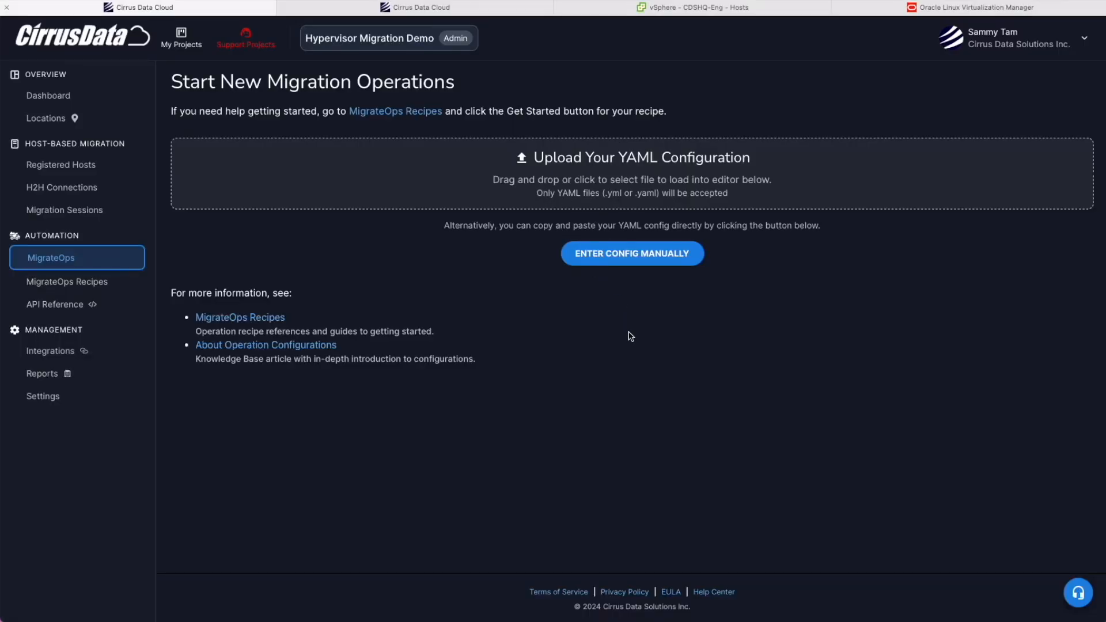
pyautogui.click(595, 254)
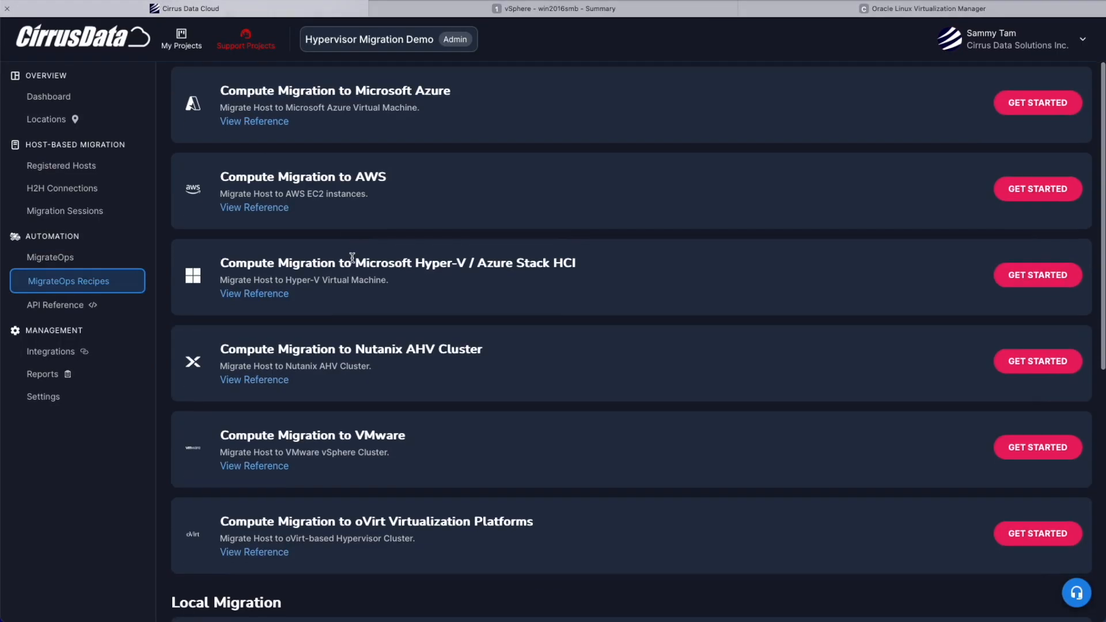
pyautogui.scroll(-3, 217, 387)
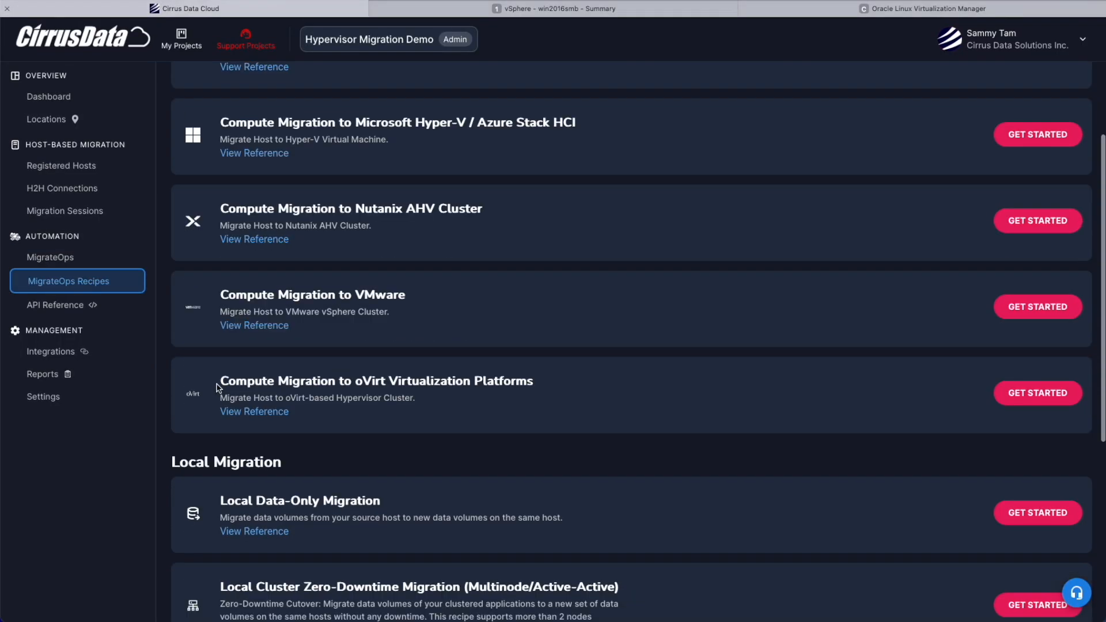
pyautogui.moveTo(217, 387); pyautogui.dragTo(548, 378)
pyautogui.click(547, 378)
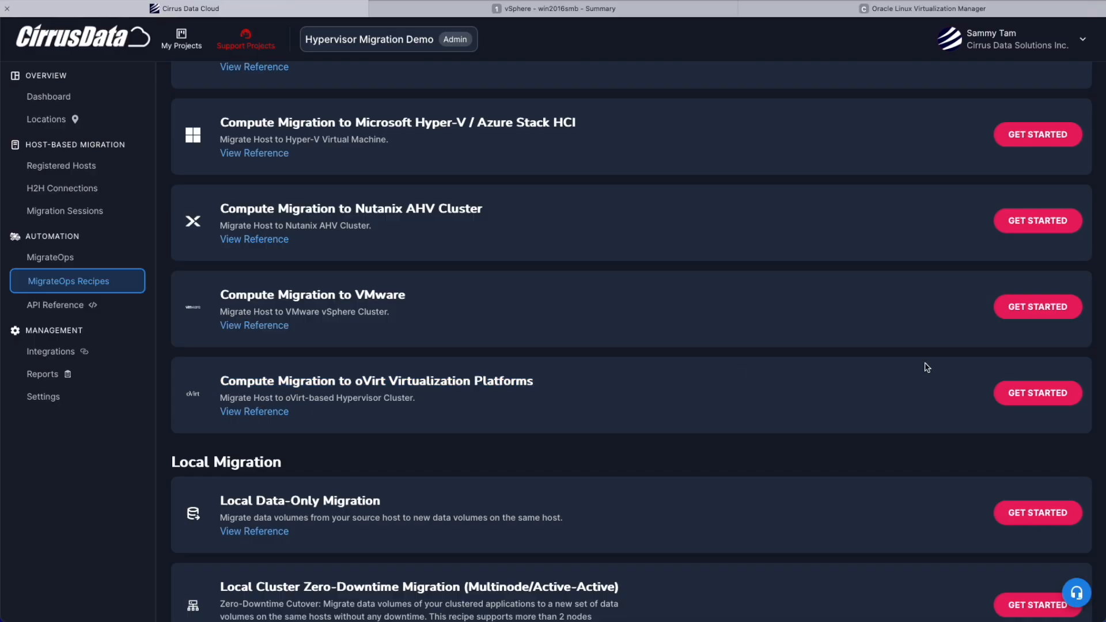
pyautogui.click(1028, 397)
# Step: Review the oVirt recipe's configuration guide, including the nested objects example
pyautogui.scroll(-5, 274, 367)
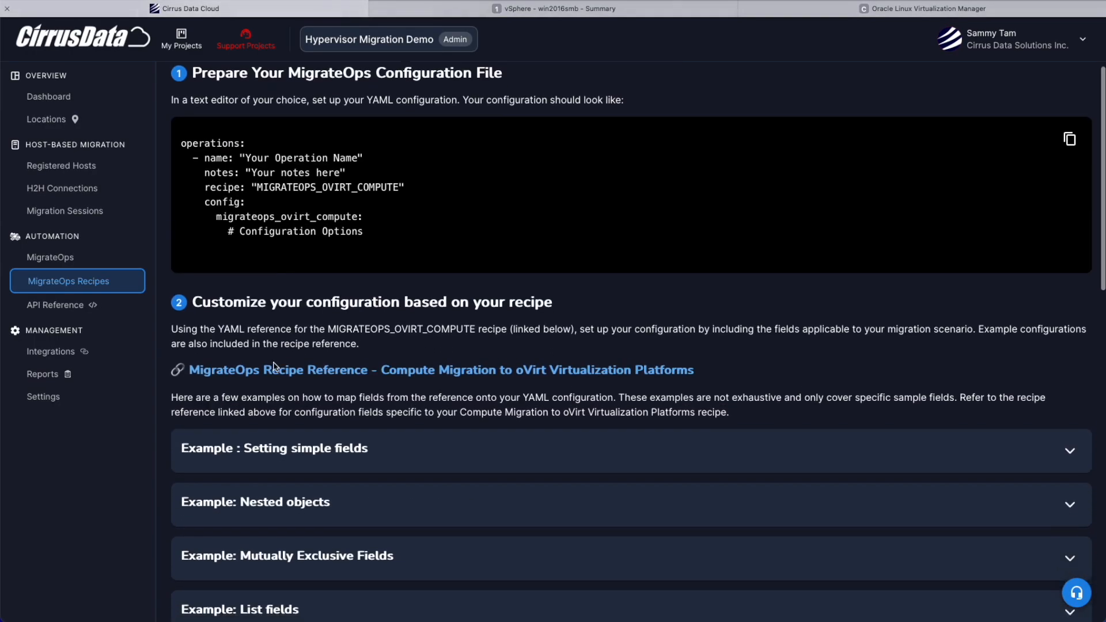
pyautogui.scroll(-4, 274, 367)
pyautogui.click(372, 248)
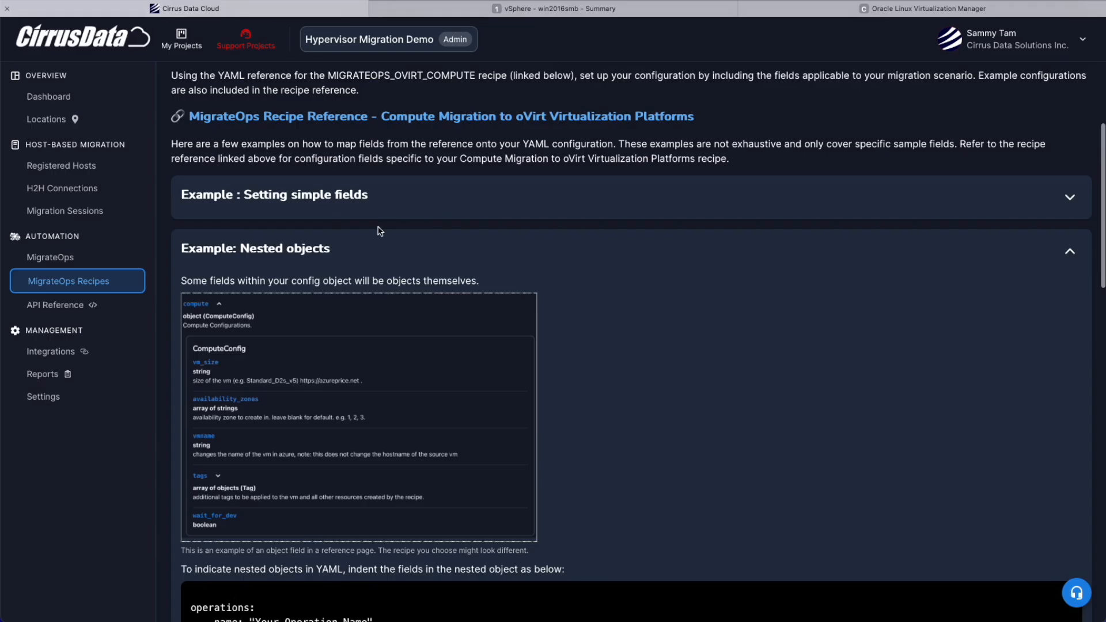
pyautogui.click(372, 246)
# Step: Open the MigrateOps Configuration Builder and choose the Compute Migration to oVirt Virtualization Platforms recipe
pyautogui.scroll(-15, 363, 249)
pyautogui.click(246, 154)
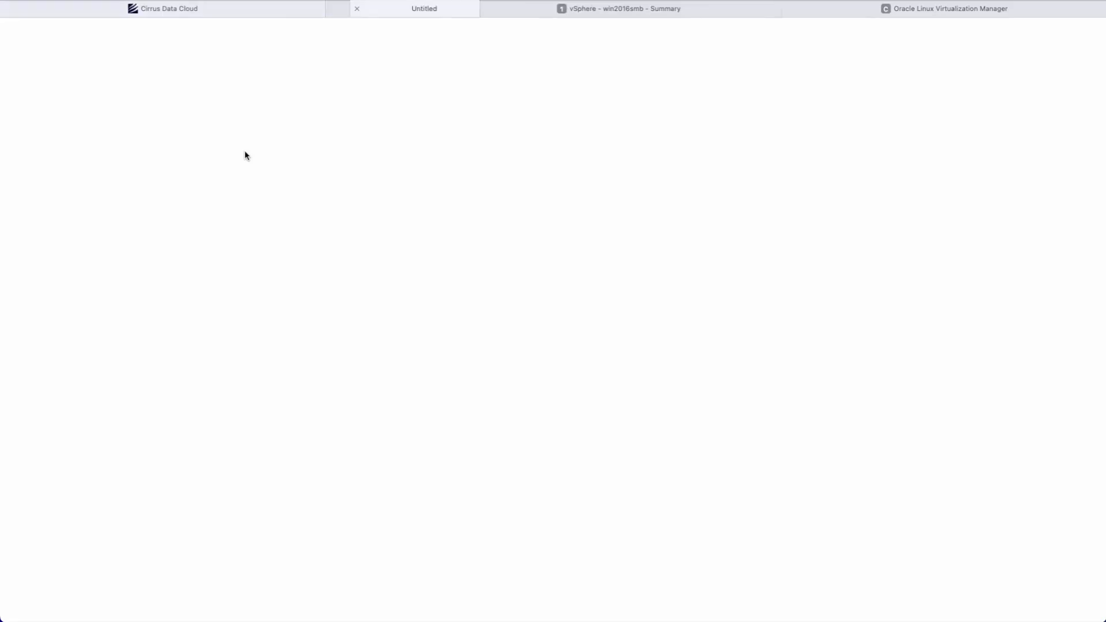
pyautogui.click(262, 406)
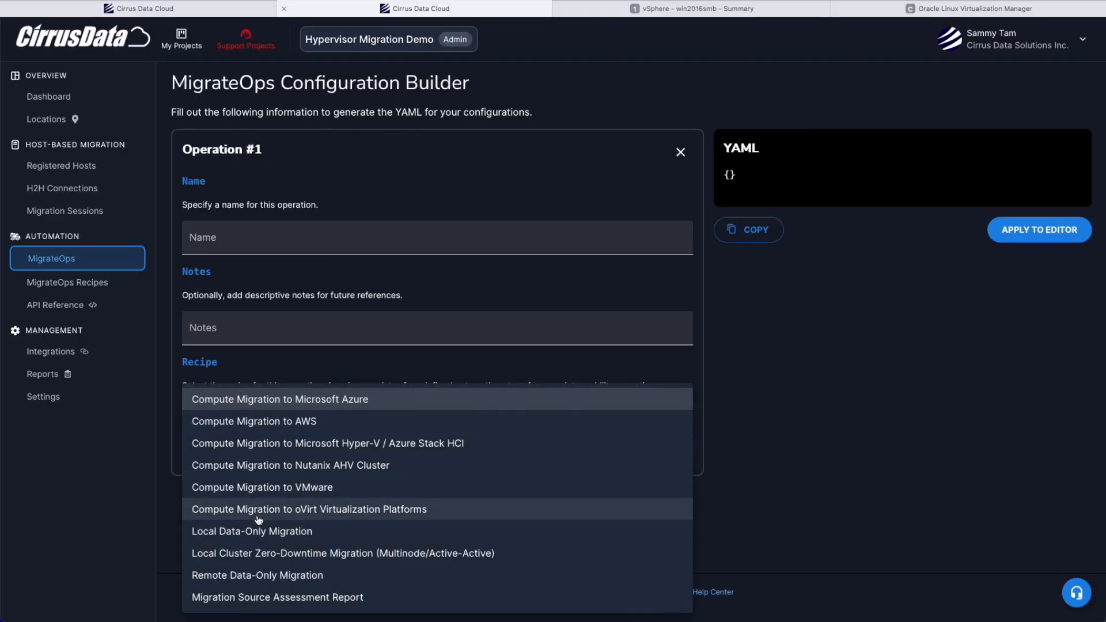
pyautogui.click(262, 473)
pyautogui.scroll(-2, 497, 295)
pyautogui.click(307, 459)
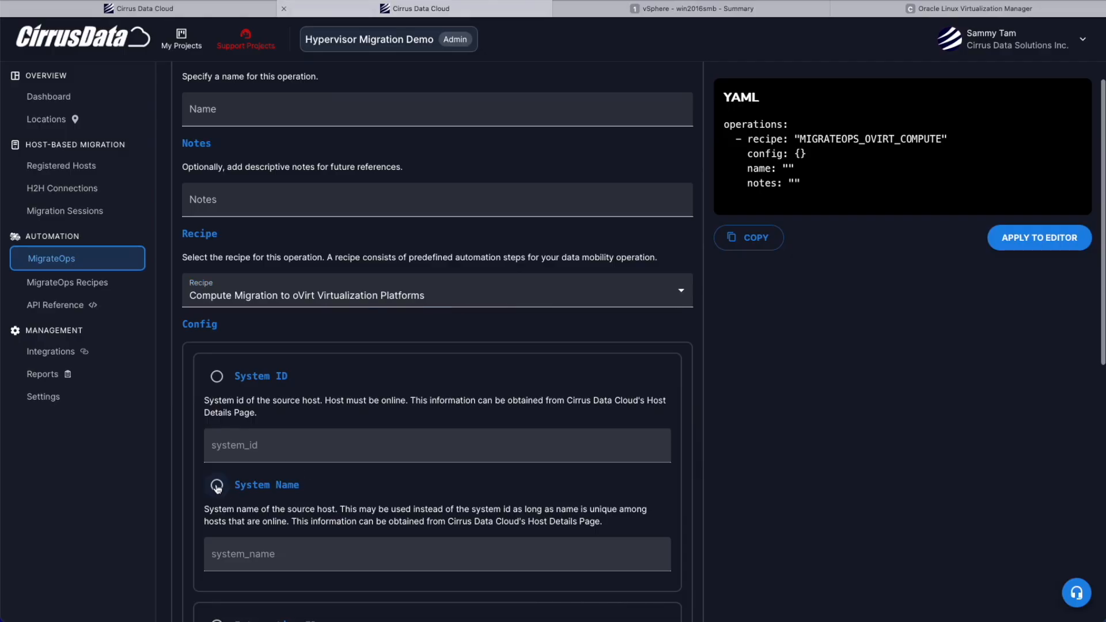
# Step: Identify the source host by System Name in the recipe configuration, entering gfgfgfgf
pyautogui.click(217, 489)
pyautogui.click(254, 551)
pyautogui.write('gfgfgfgf')
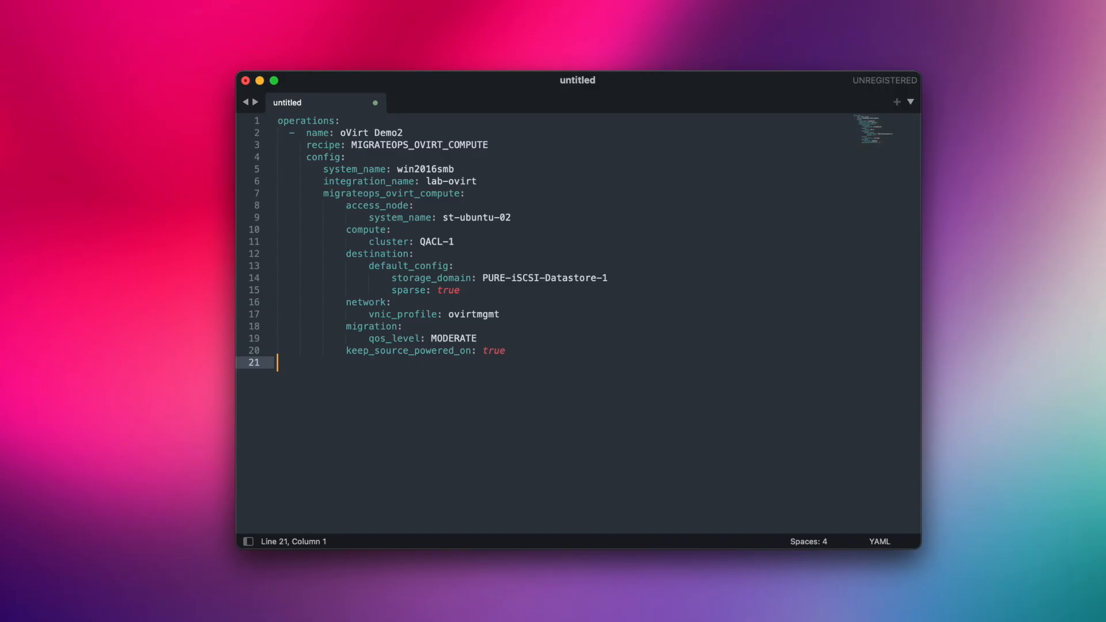
# Step: Switch to the text editor and examine the oVirt Demo2 YAML's recipe, source system, integration, access node, destination and network settings
pyautogui.click(455, 128)
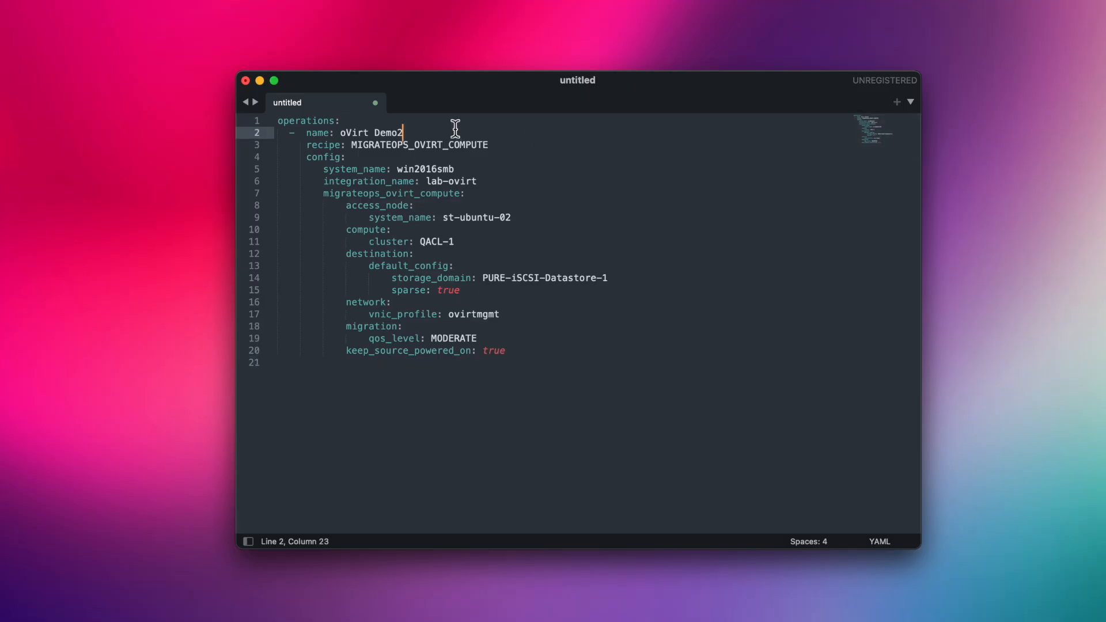
pyautogui.click(510, 147)
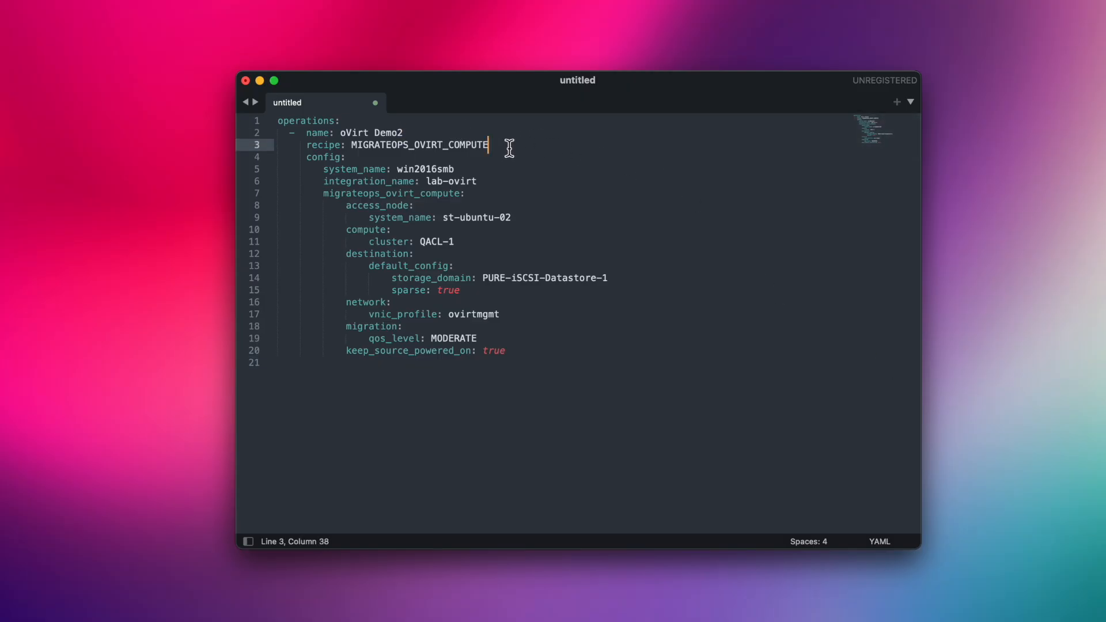
pyautogui.click(488, 171)
pyautogui.click(492, 181)
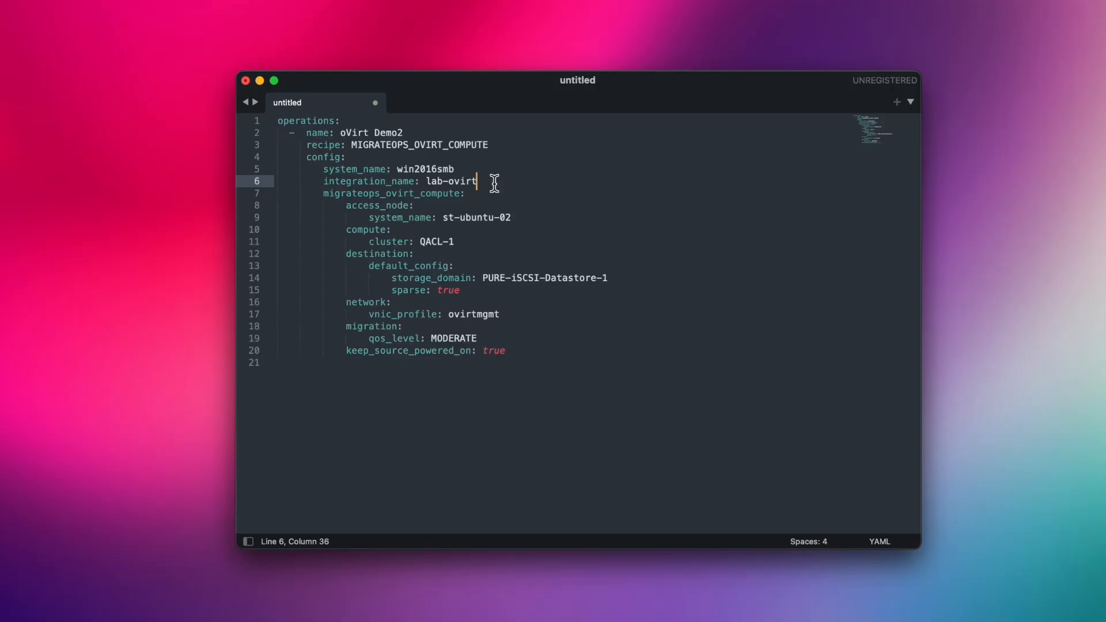
pyautogui.click(519, 219)
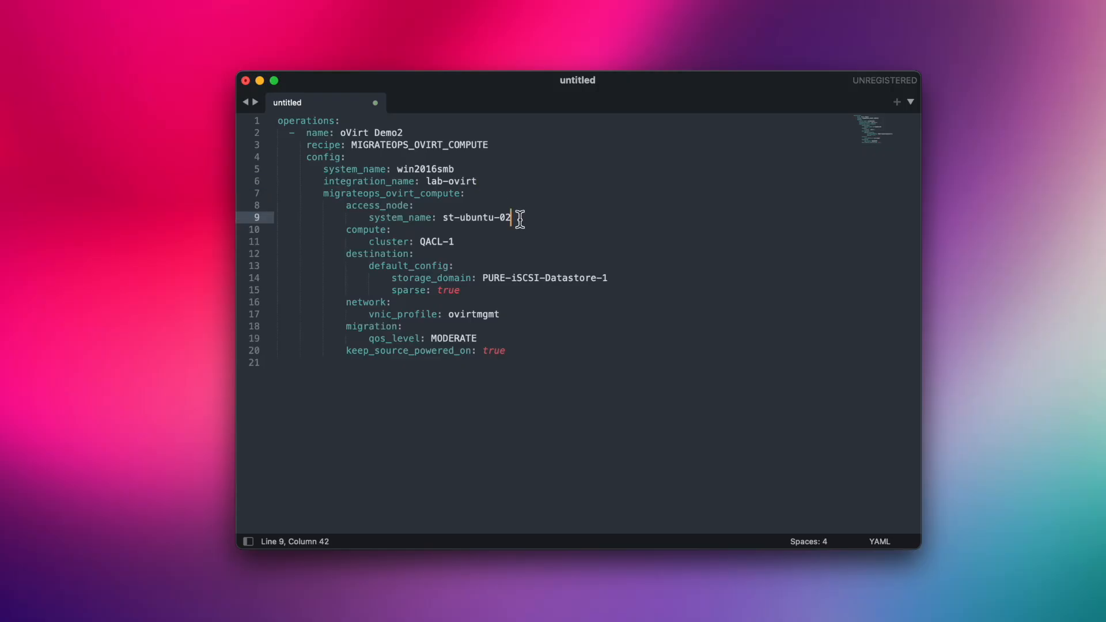
pyautogui.click(348, 257)
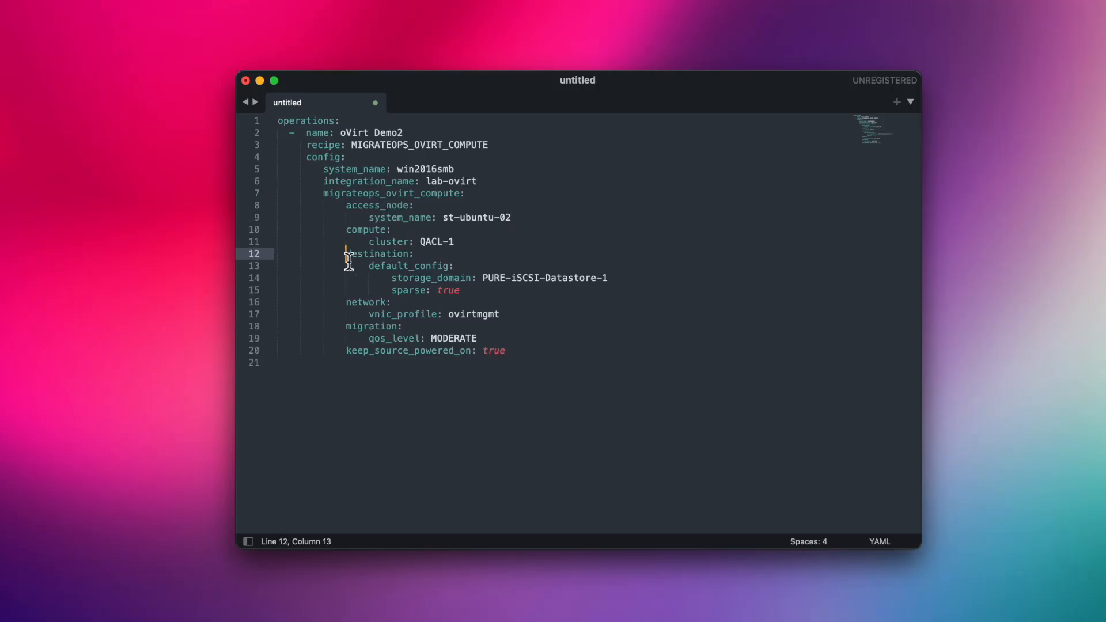
pyautogui.click(501, 314)
pyautogui.moveTo(568, 374); pyautogui.dragTo(348, 192)
pyautogui.click(442, 380)
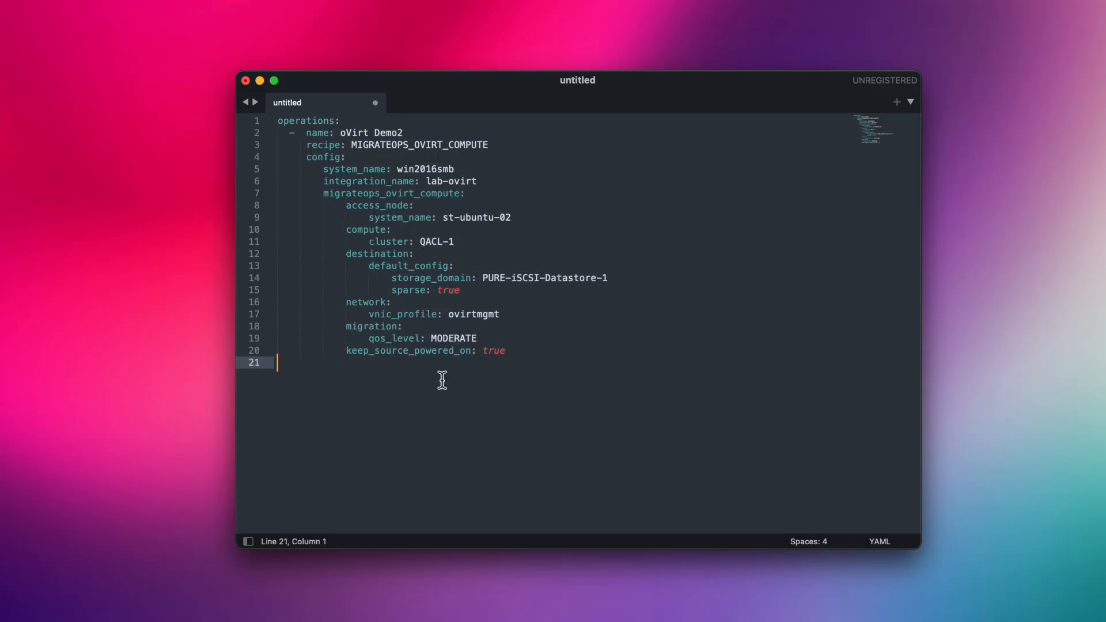
# Step: Paste five copies of the oVirt Demo2 operation block at the end of the YAML and delete them again
pyautogui.press('super+v')
pyautogui.press('super+v')
pyautogui.press('super+v')
pyautogui.press('super+v')
pyautogui.press('super+v')
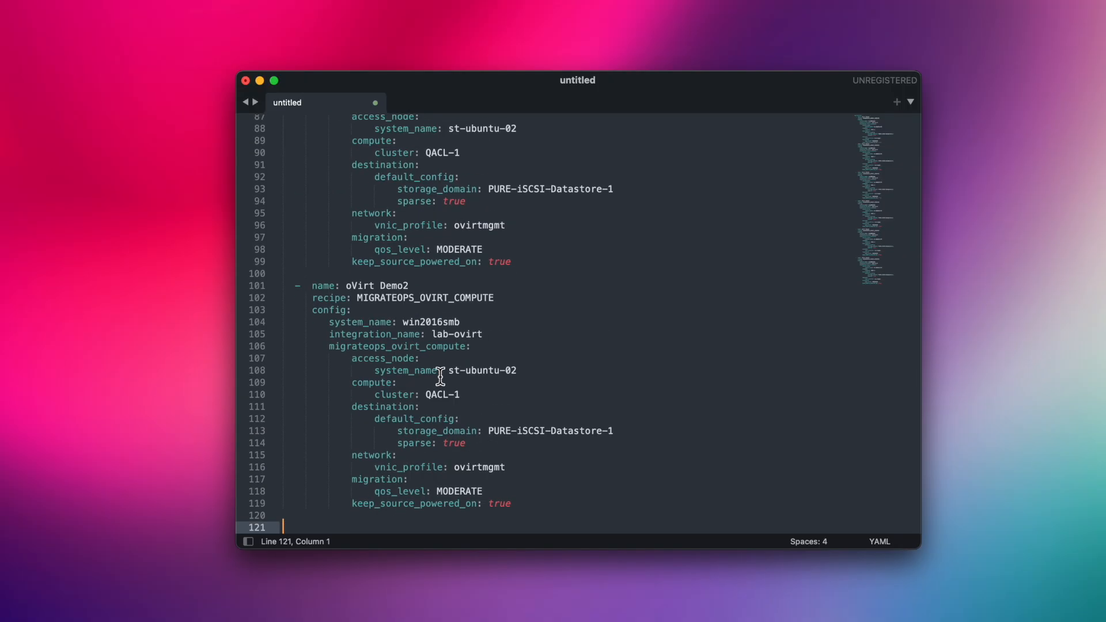
pyautogui.moveTo(584, 525); pyautogui.dragTo(330, 361)
pyautogui.press('BackSpace')
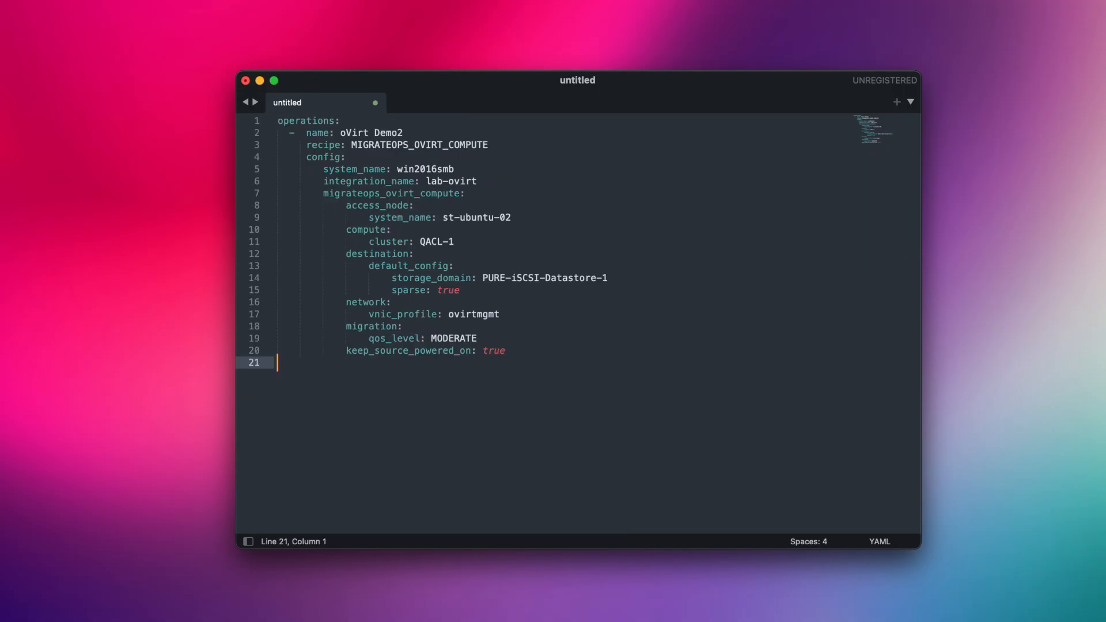
# Step: Copy the complete YAML configuration, create the oVirt Demo2 operation from it in Cirrus Data Cloud, and open that operation
pyautogui.moveTo(575, 353); pyautogui.dragTo(271, 111)
pyautogui.press('super+c')
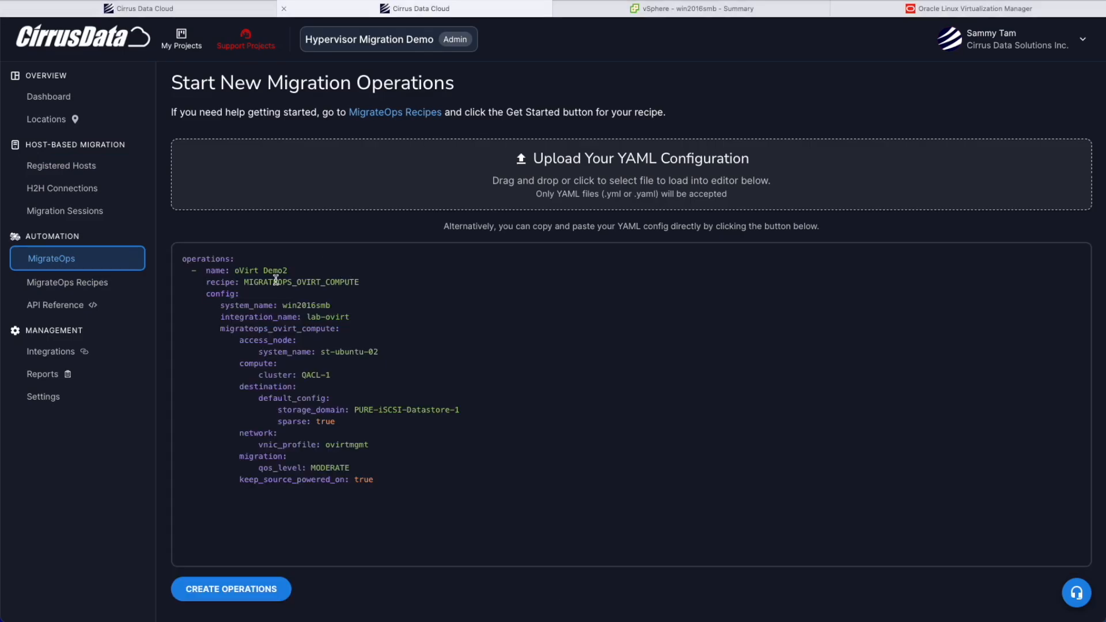
pyautogui.click(238, 271)
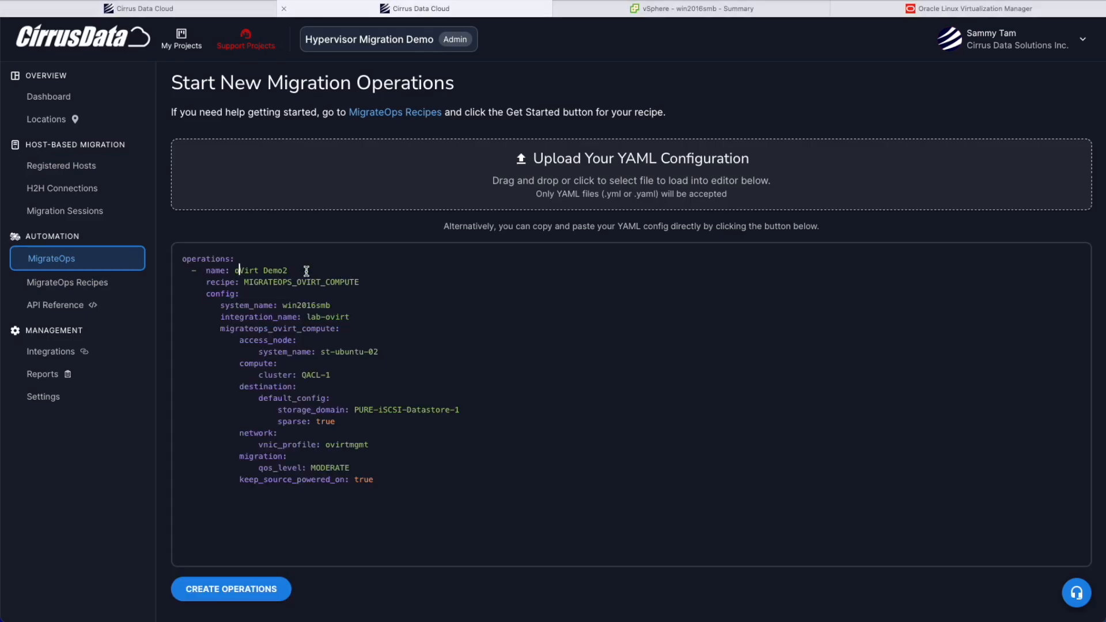
pyautogui.click(212, 597)
pyautogui.click(254, 196)
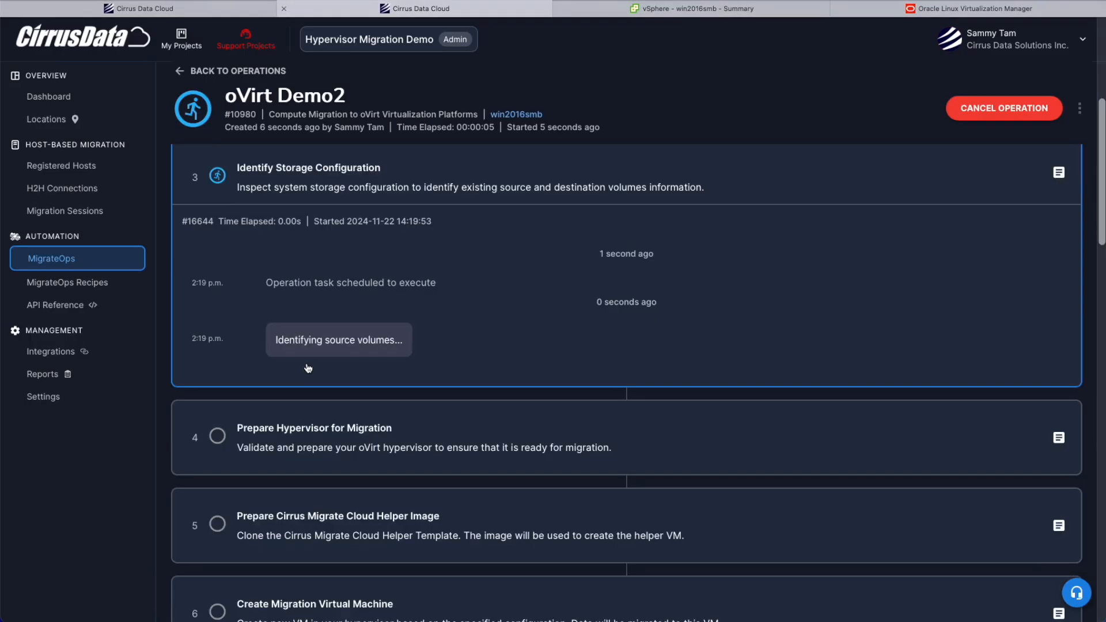
# Step: Examine the oVirt Demo2 operation's storage identification and Prepare Cirrus Migrate Cloud Helper Image task logs
pyautogui.scroll(3, 308, 369)
pyautogui.click(327, 369)
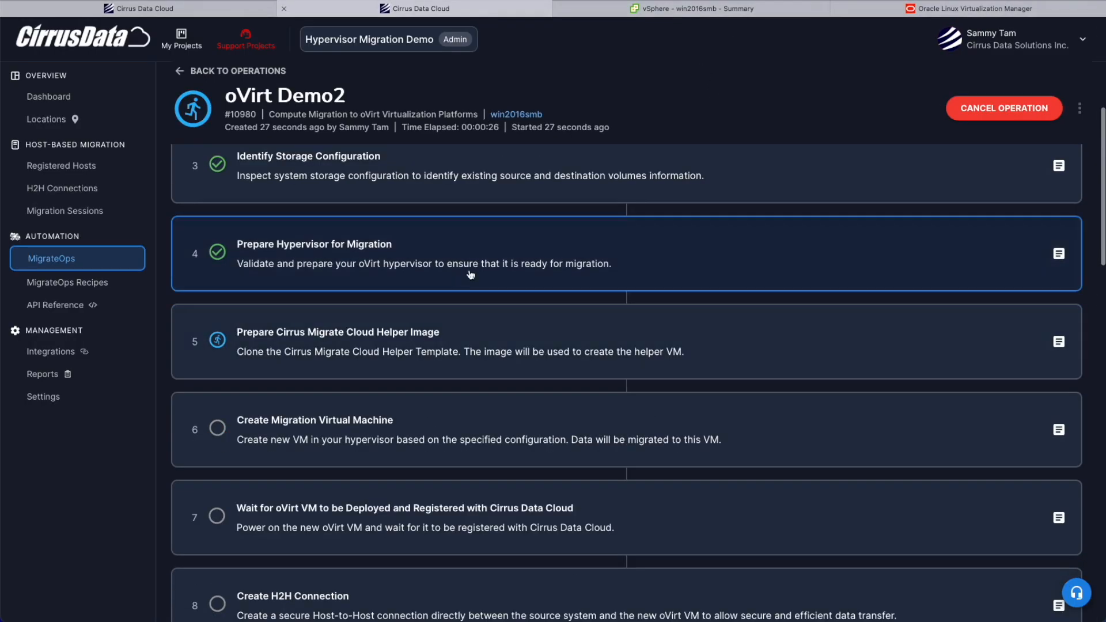
pyautogui.click(445, 358)
pyautogui.scroll(-1, 472, 322)
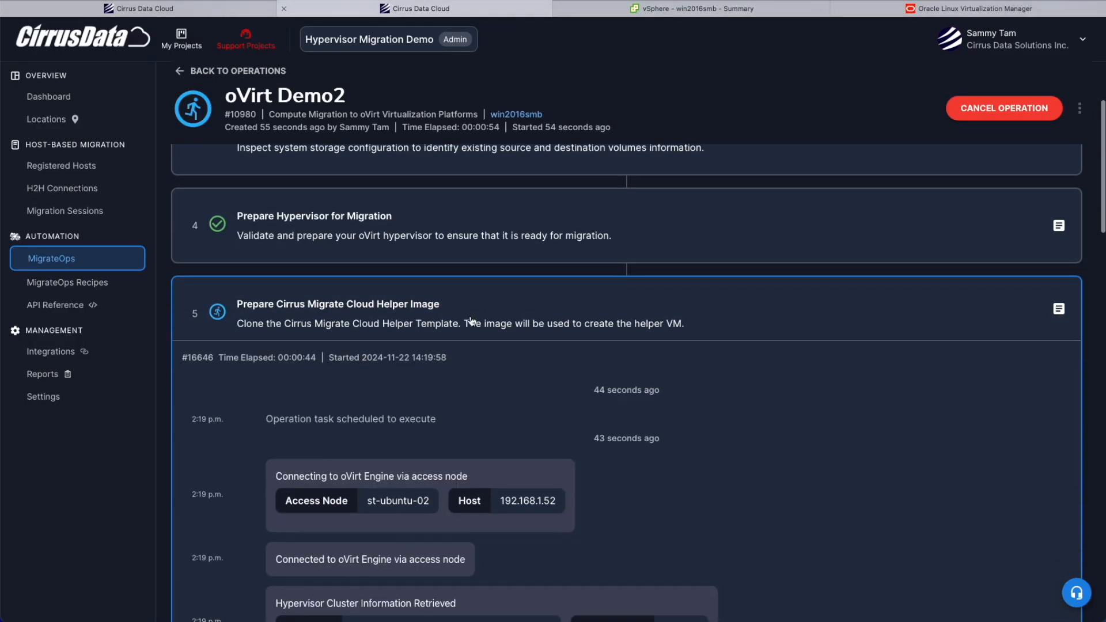
pyautogui.scroll(-5, 483, 314)
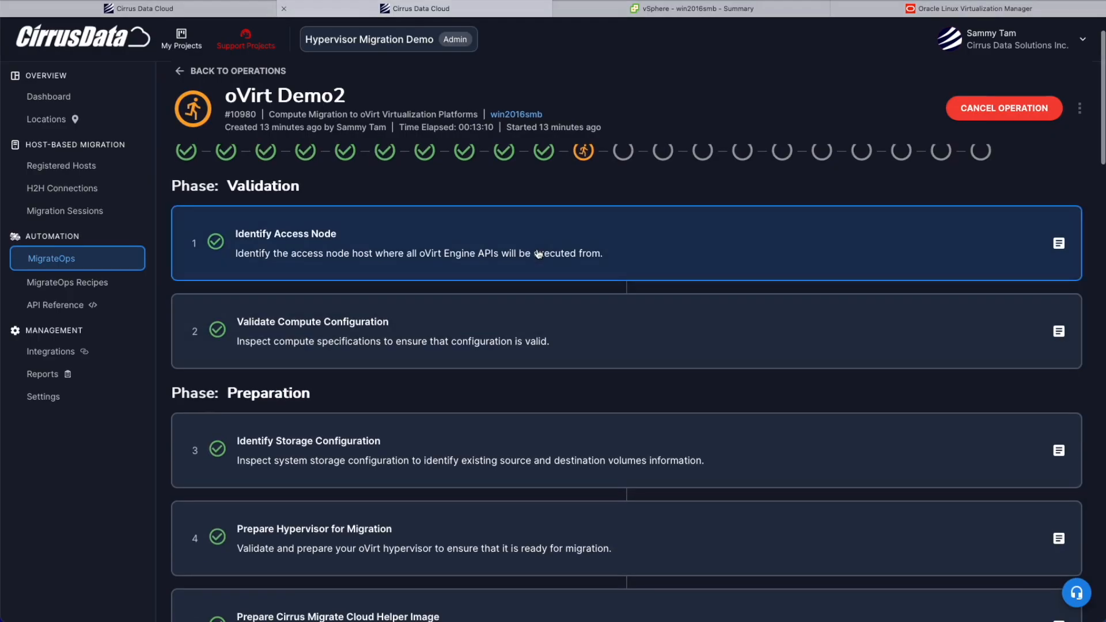
# Step: Expand the Identify Access Node and Validate Compute Configuration tasks and read their logs
pyautogui.click(539, 254)
pyautogui.scroll(-10, 538, 254)
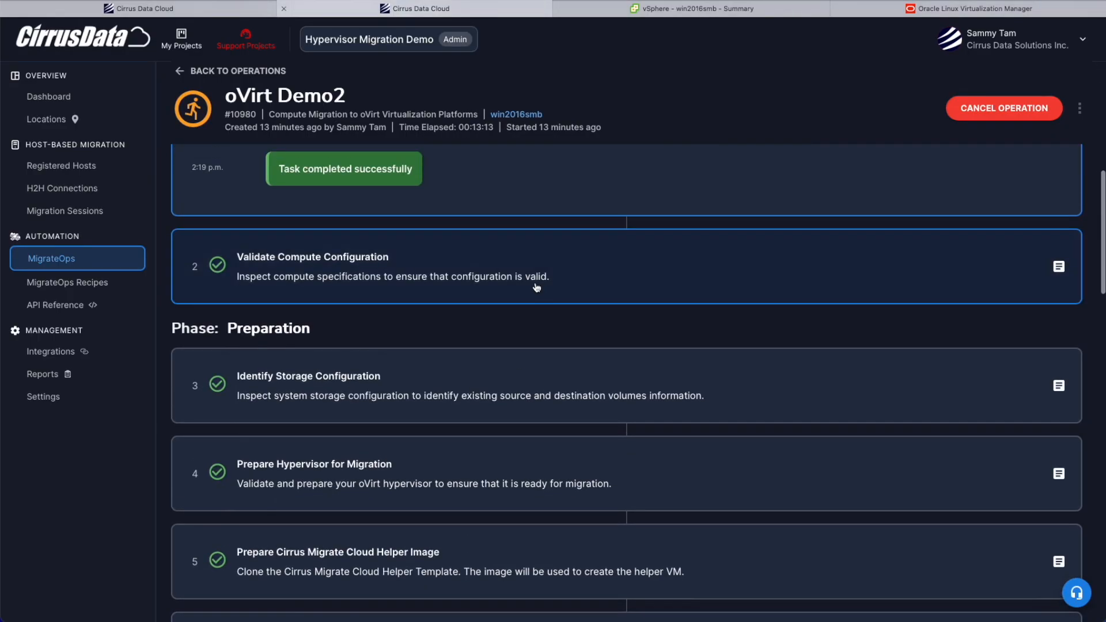
pyautogui.click(537, 287)
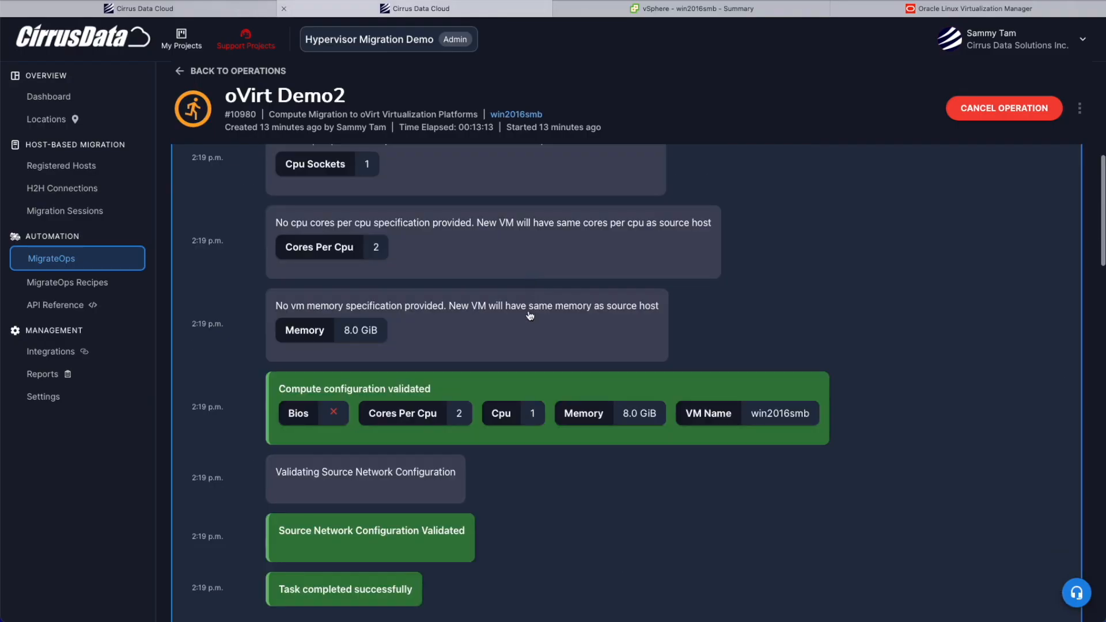
pyautogui.scroll(-3, 379, 266)
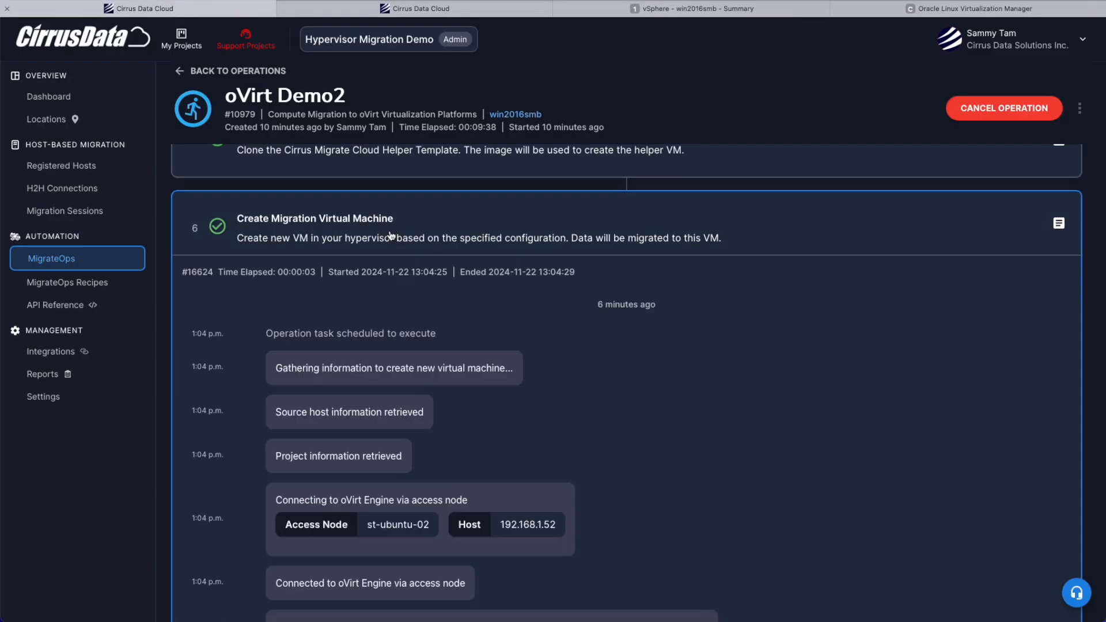
# Step: Read the Create Migration Virtual Machine log, and view the disks of migrateops-10979-win2016smb in Oracle Linux Virtualization Manager
pyautogui.scroll(-5, 360, 402)
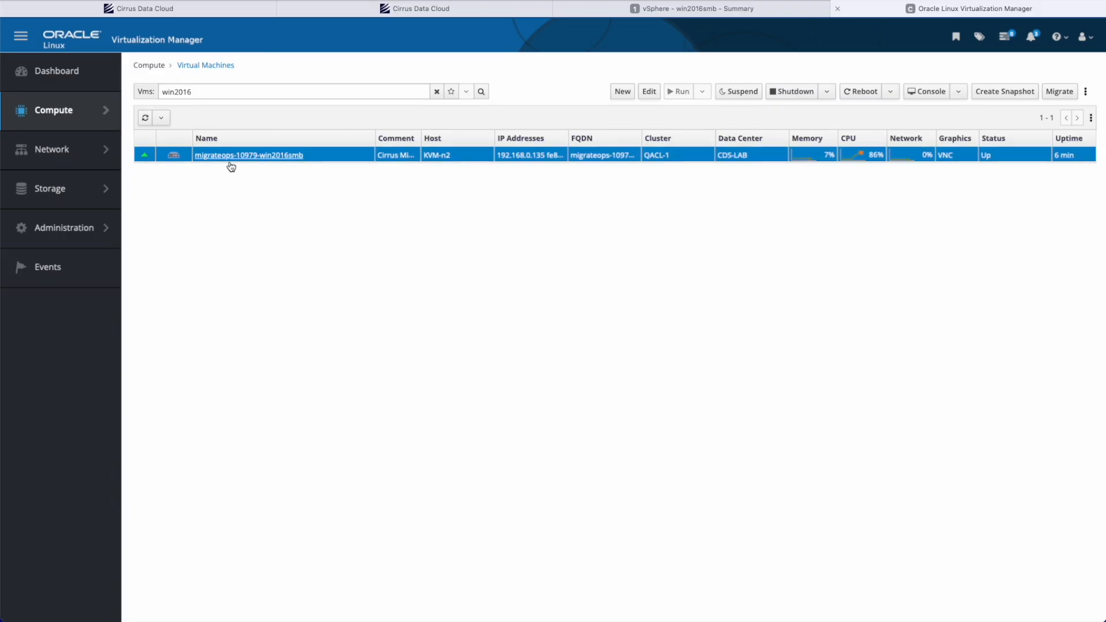
pyautogui.click(231, 155)
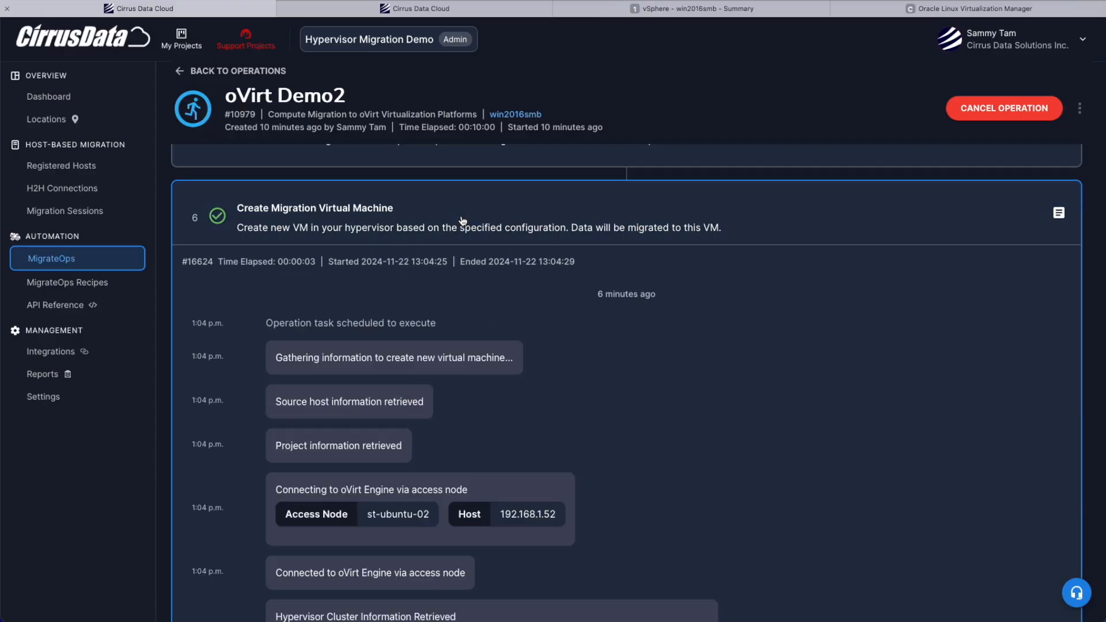
pyautogui.scroll(-7, 318, 272)
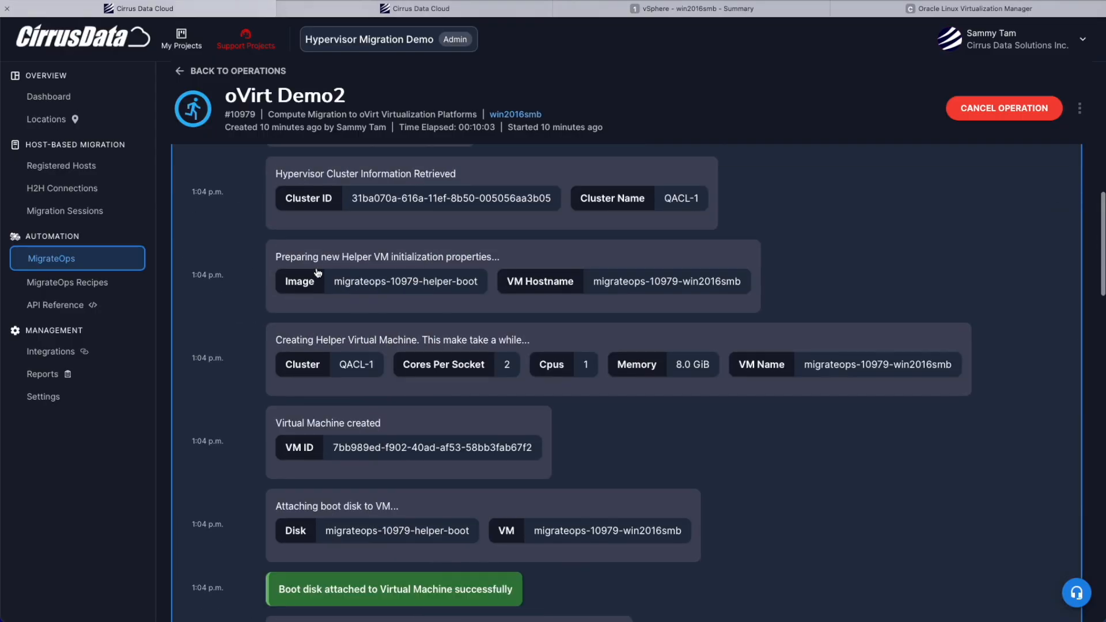
pyautogui.moveTo(317, 272); pyautogui.dragTo(323, 426)
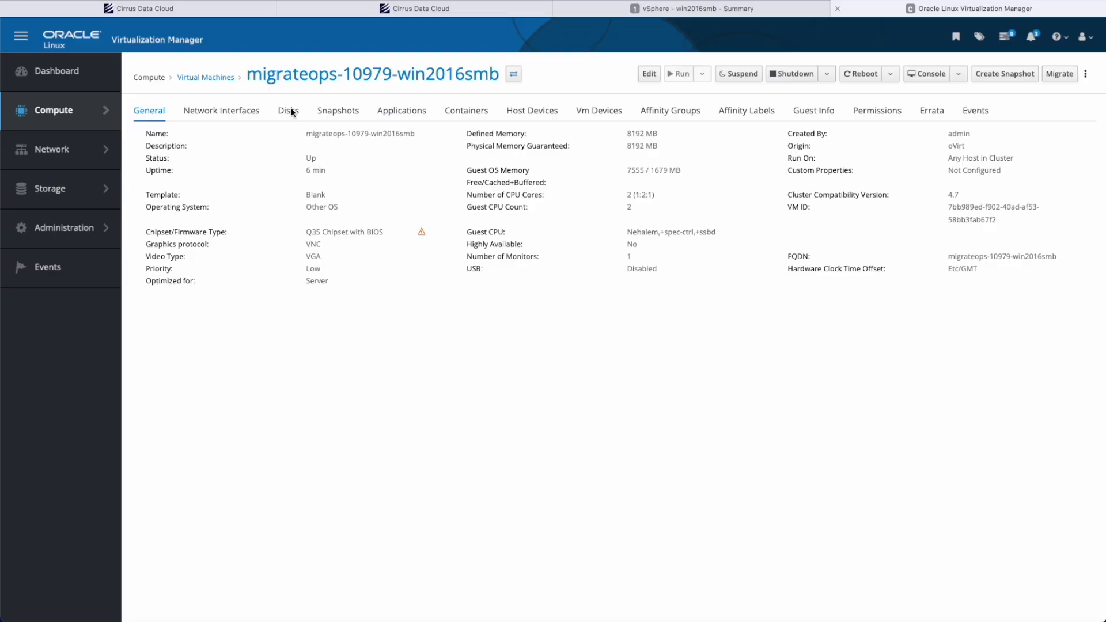
pyautogui.click(290, 109)
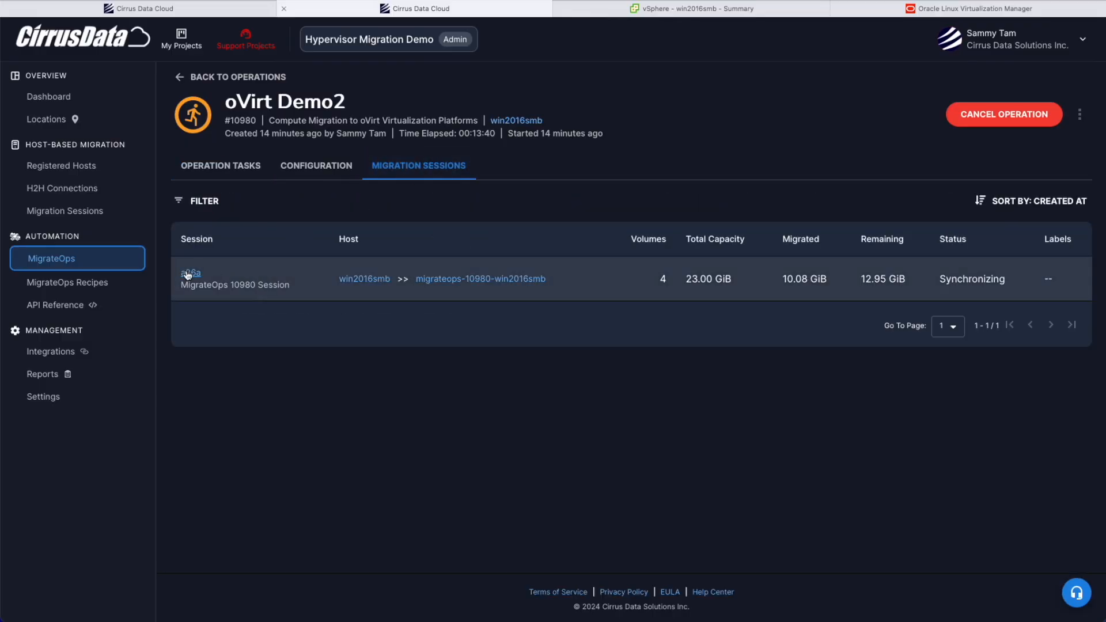
# Step: Open the MigrateOps 10980 migration session in Cirrus Data Cloud and inspect its synchronization progress and volumes
pyautogui.click(187, 274)
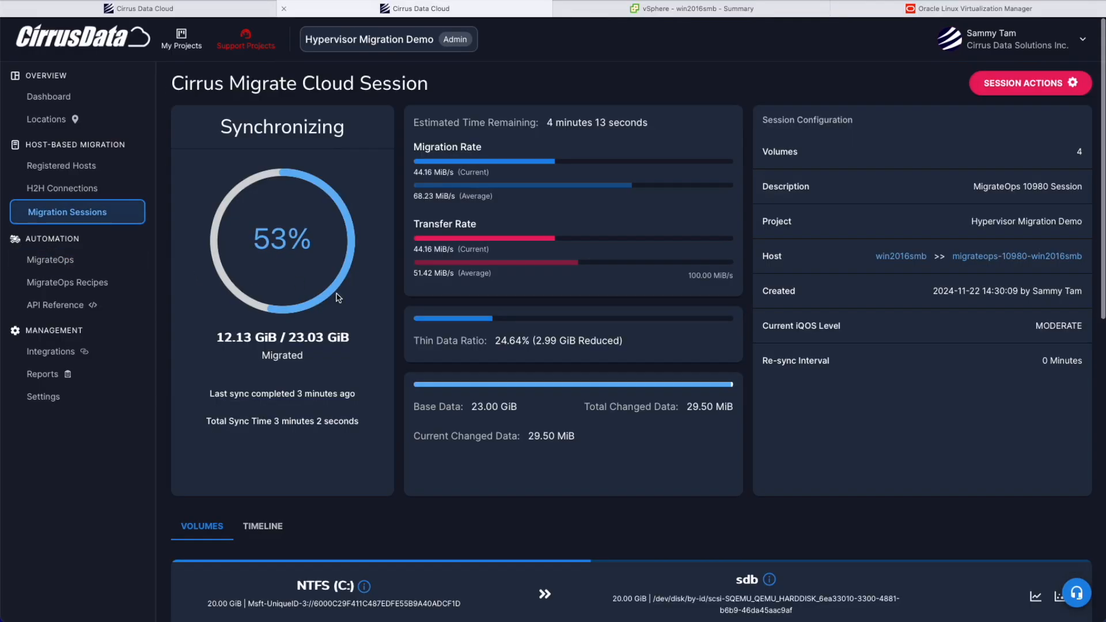
pyautogui.scroll(-6, 360, 366)
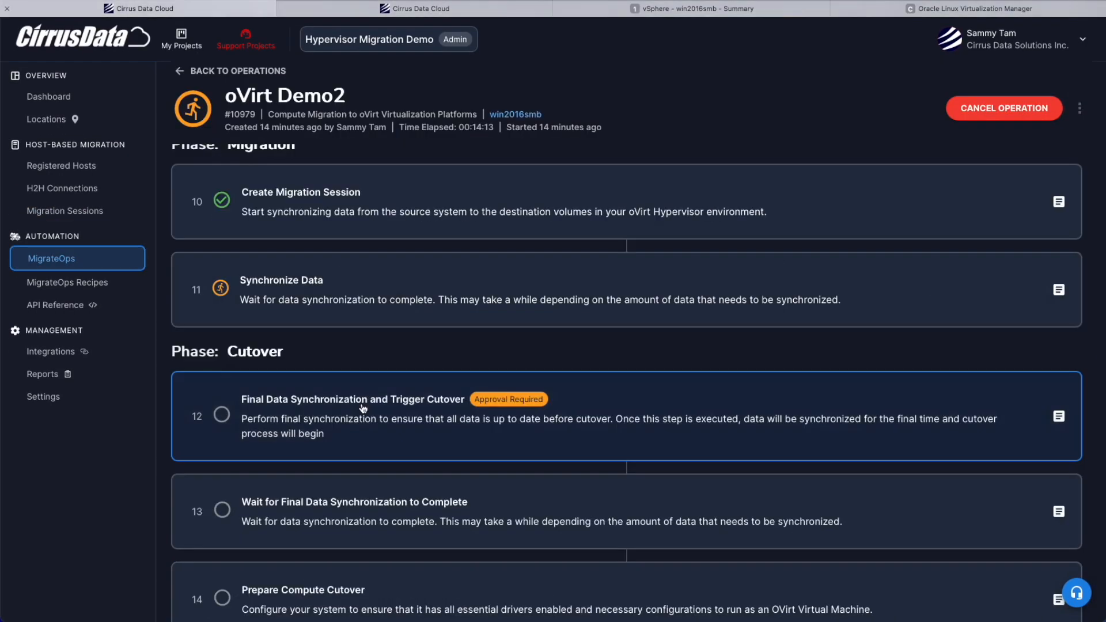
# Step: Approve the Final Data Synchronization and Trigger Cutover task of the oVirt Demo2 operation without an approval window or notes
pyautogui.scroll(-3, 409, 305)
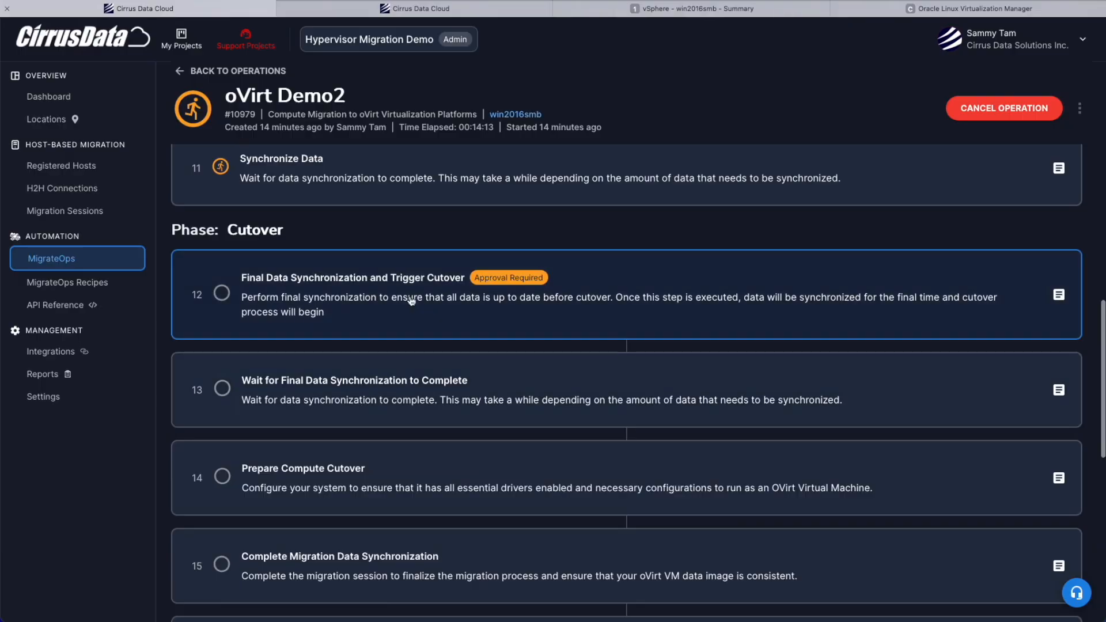
pyautogui.click(411, 301)
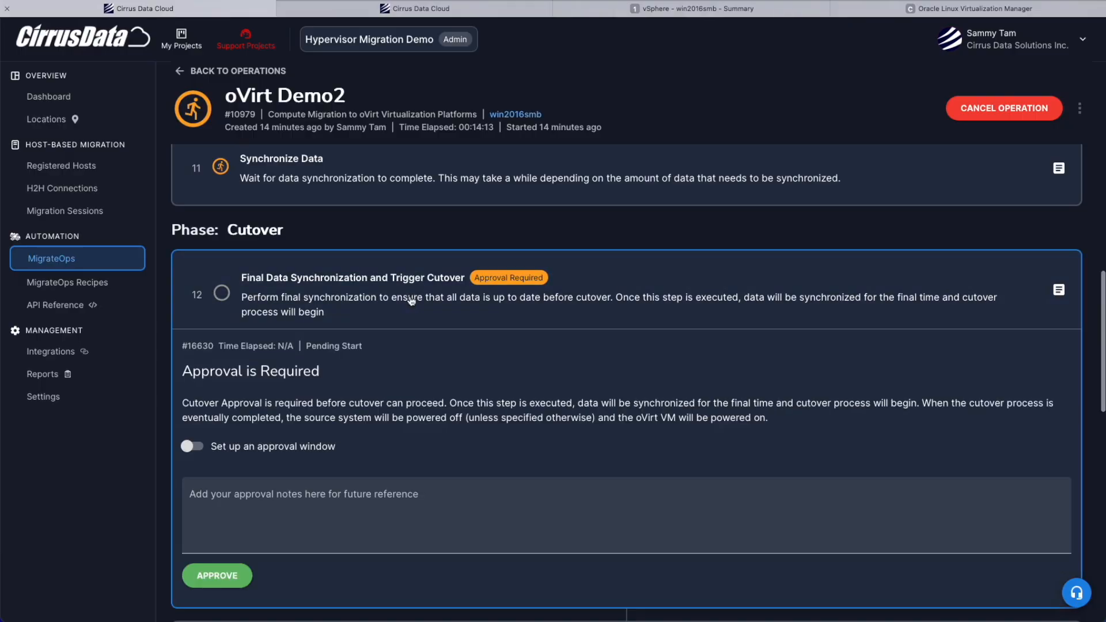
pyautogui.scroll(-1, 383, 311)
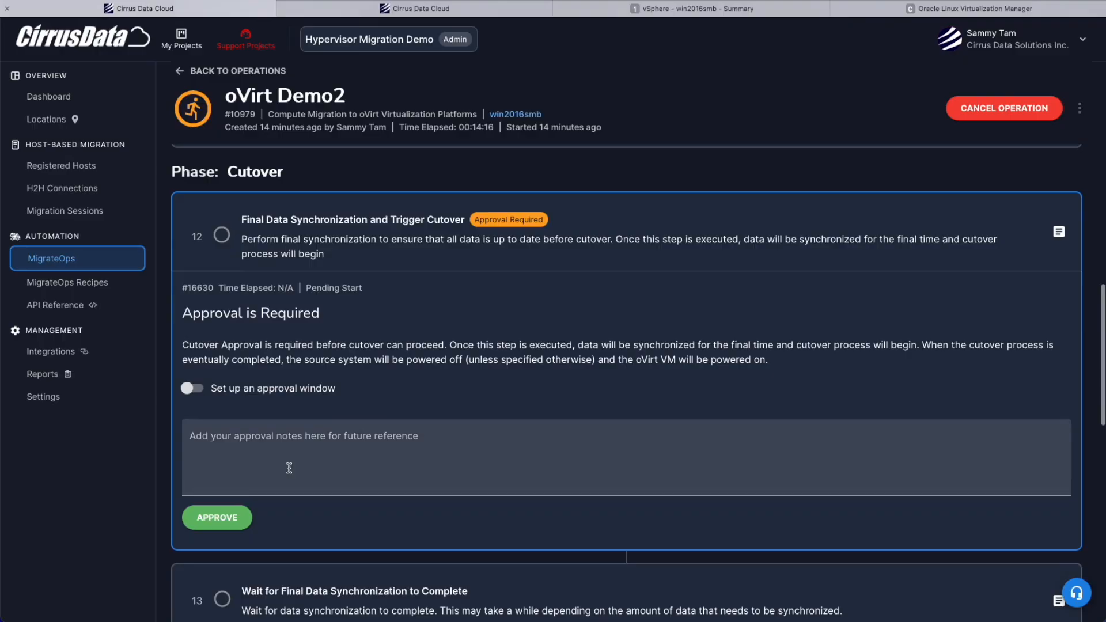
pyautogui.click(230, 526)
pyautogui.click(712, 361)
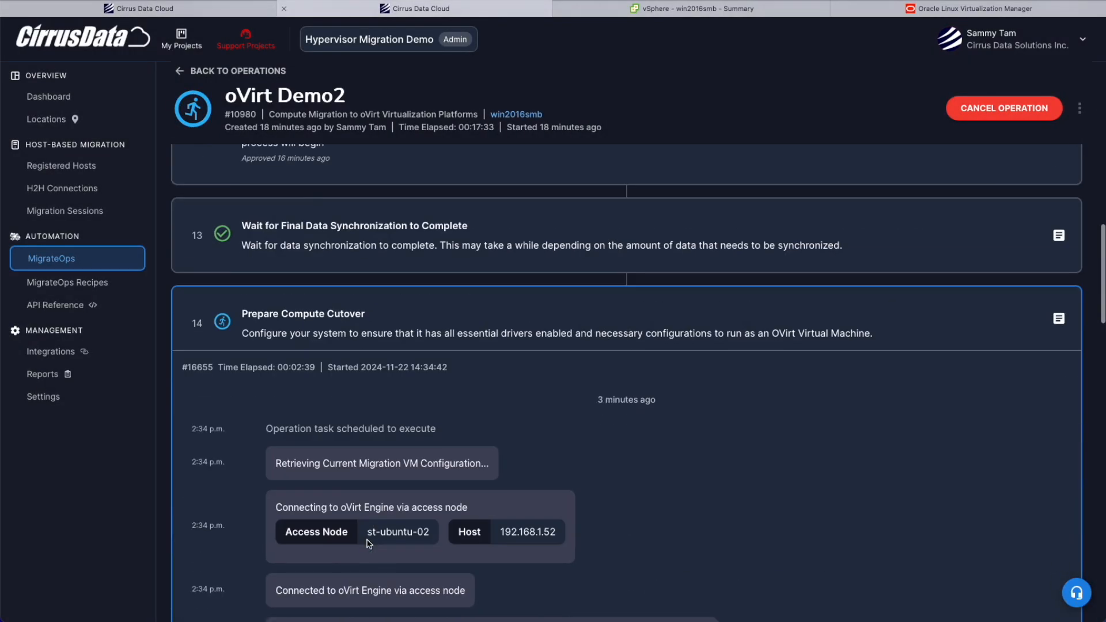
# Step: Examine the Prepare Compute Cutover log and the remaining cutover tasks through Post-Migration Operations
pyautogui.scroll(-3, 533, 304)
pyautogui.scroll(3, 532, 304)
pyautogui.scroll(-15, 532, 304)
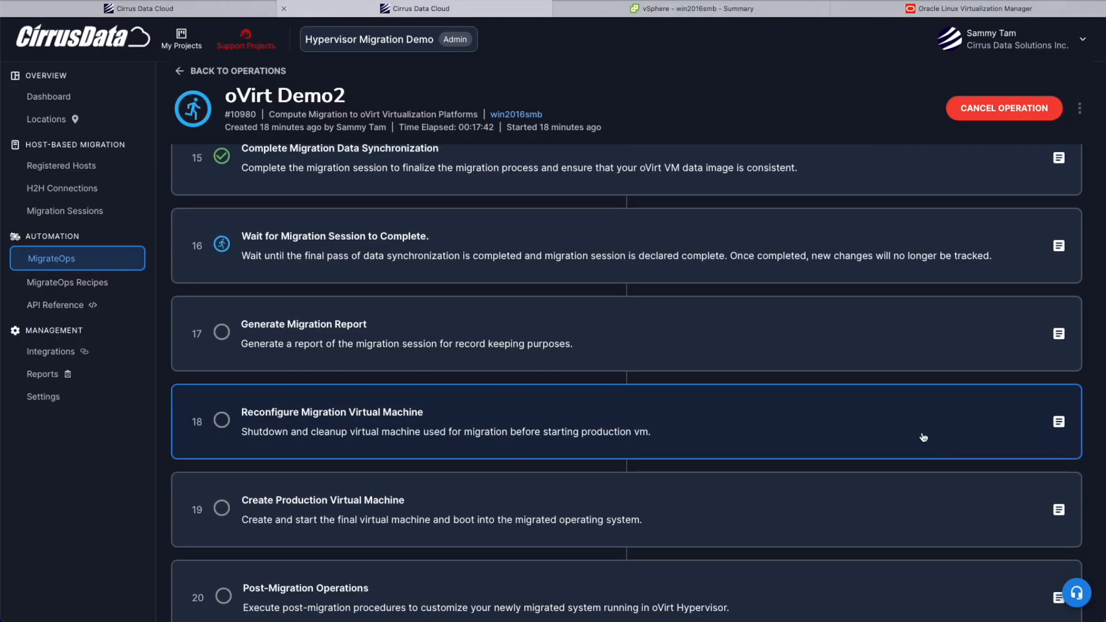
pyautogui.scroll(-1, 921, 441)
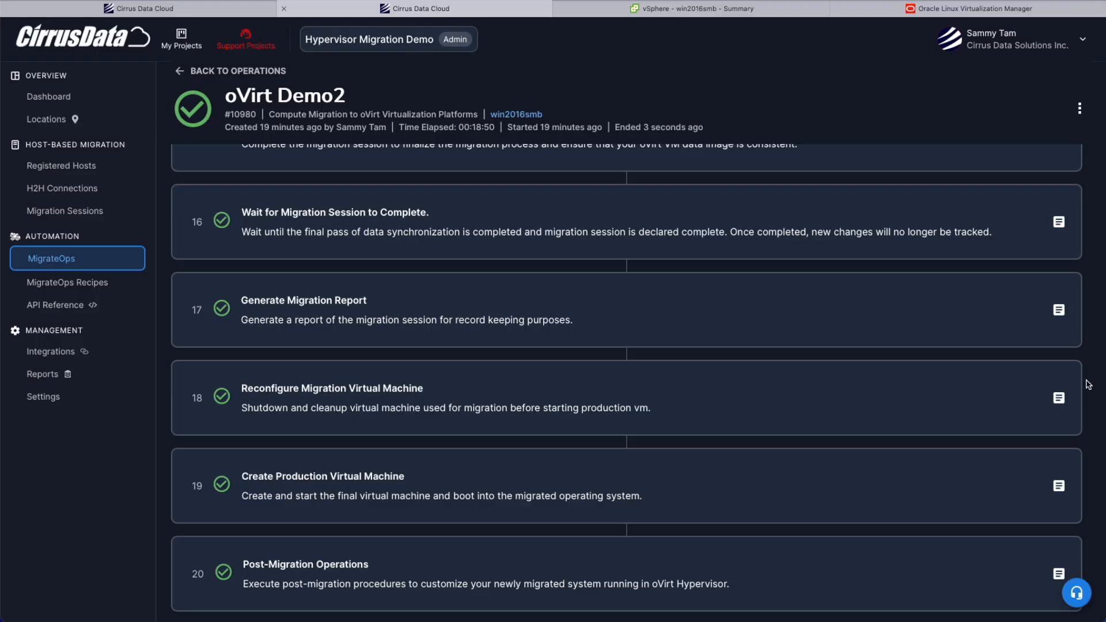
pyautogui.scroll(-4, 958, 482)
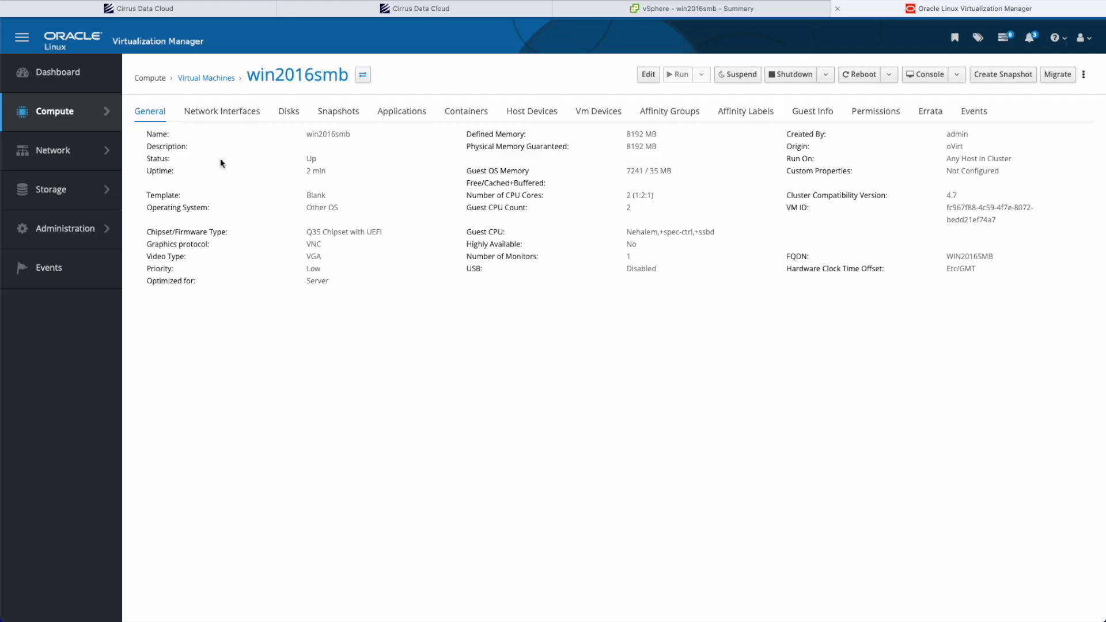
# Step: View the migrated win2016smb virtual machine's disks and read through the Cirrus Data migration report
pyautogui.click(288, 112)
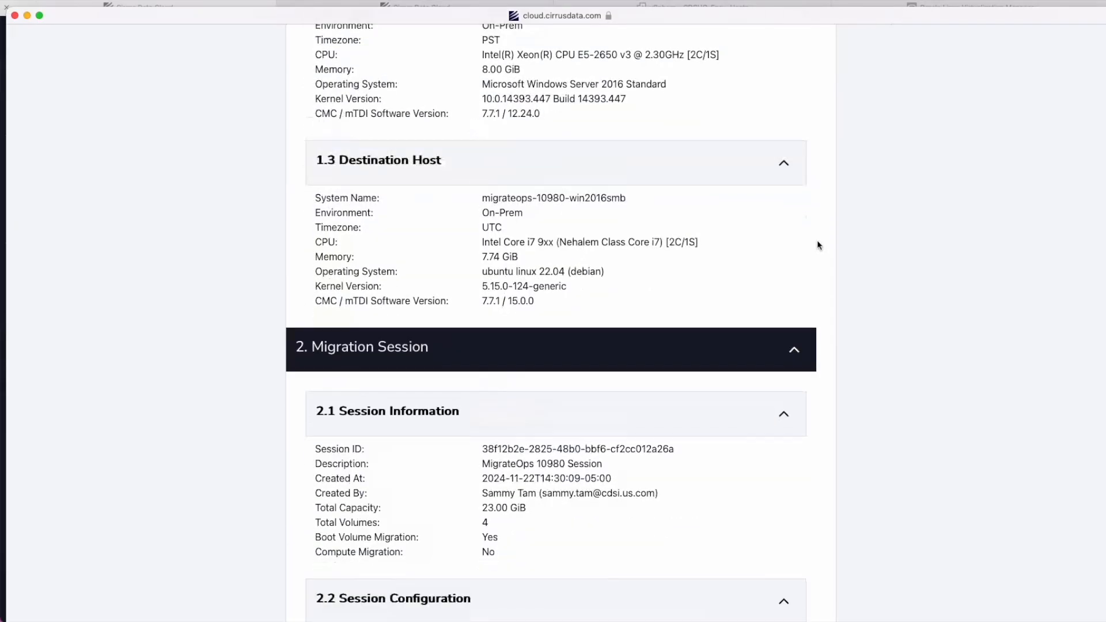
pyautogui.scroll(-15, 817, 240)
pyautogui.scroll(-20, 817, 245)
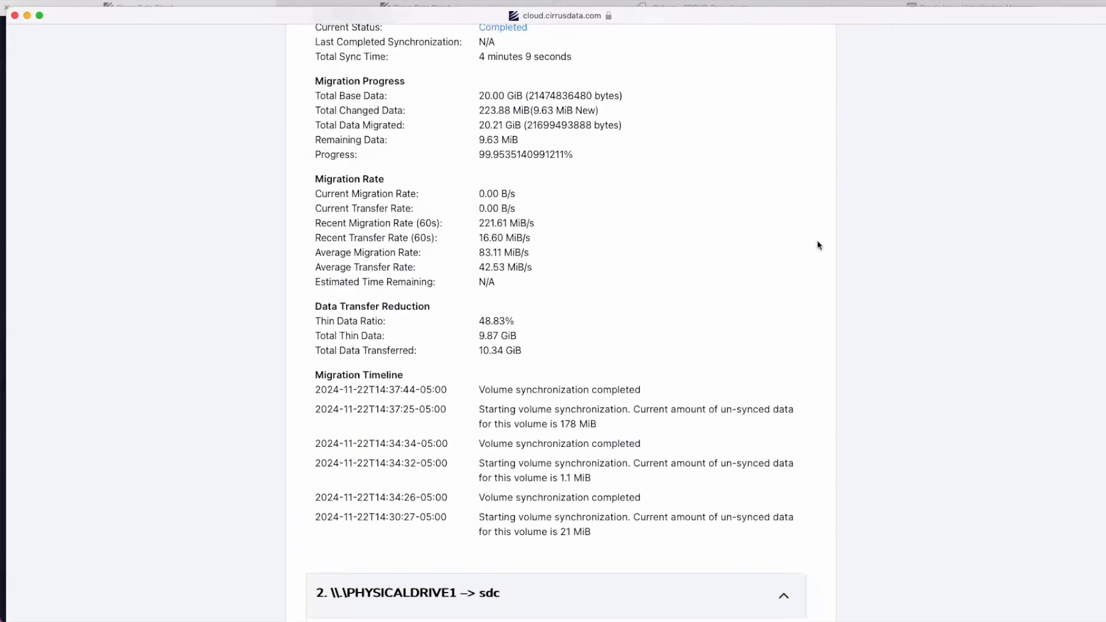
pyautogui.scroll(-20, 818, 240)
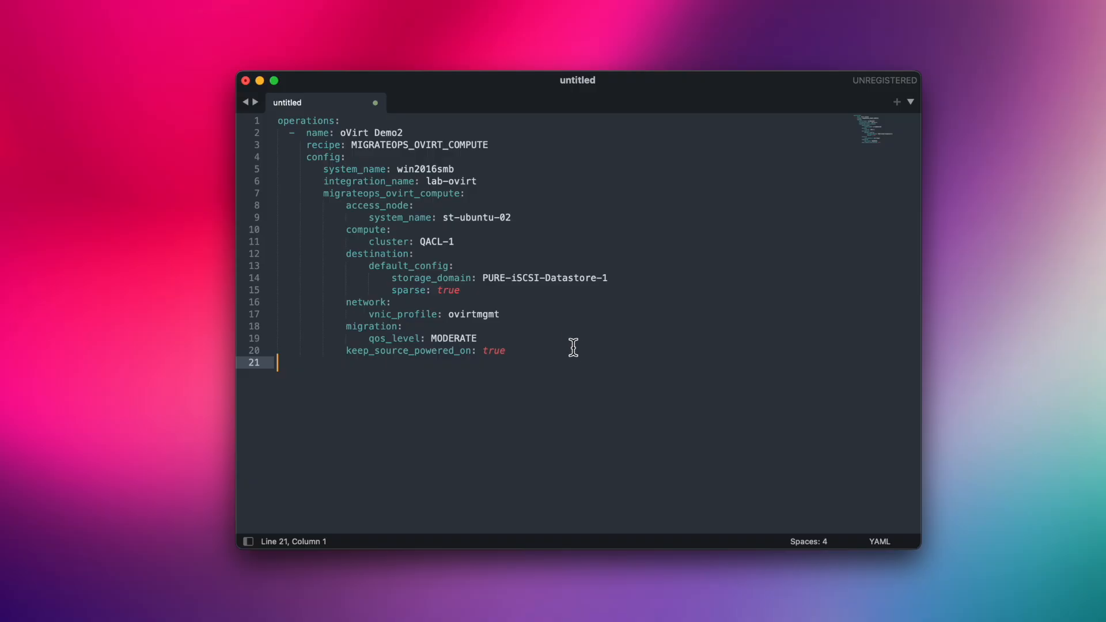
# Step: Copy the complete oVirt Demo2 YAML from the text editor and create the operation from it in Cirrus Data Cloud
pyautogui.moveTo(571, 348); pyautogui.dragTo(271, 111)
pyautogui.press('super+c')
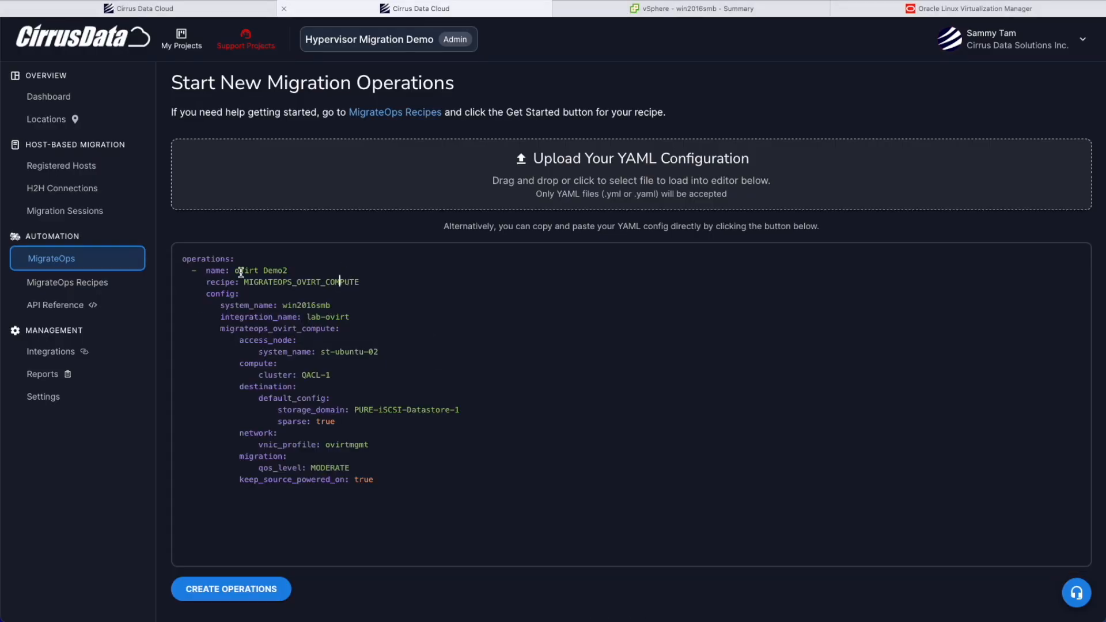
pyautogui.click(231, 589)
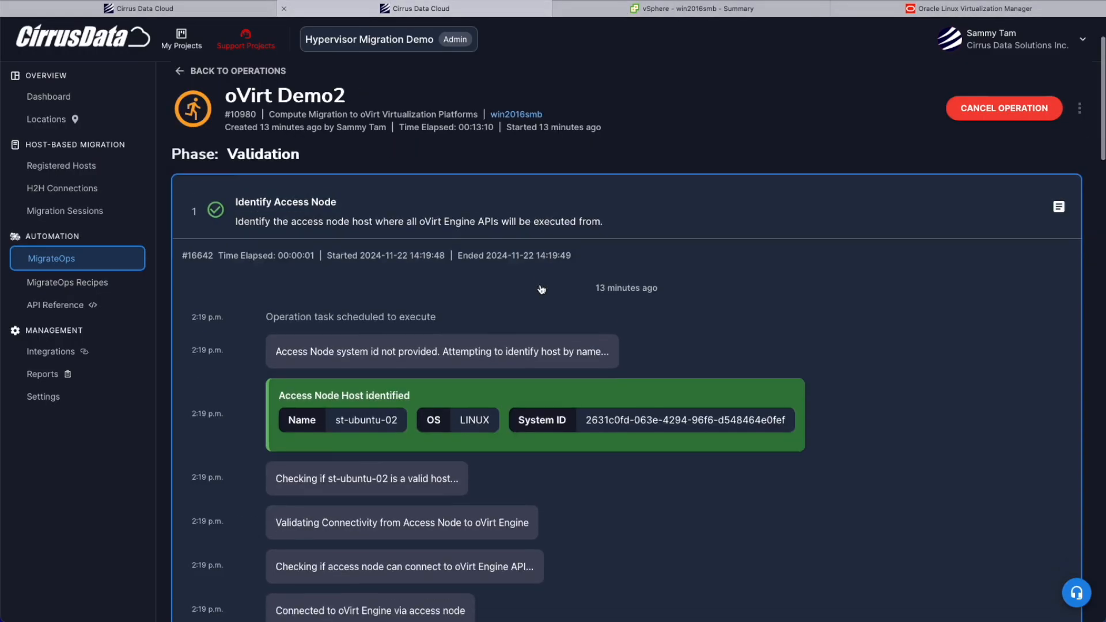
# Step: Review the operation's Identify Access Node and Validate Compute Configuration logs and its final cutover tasks
pyautogui.scroll(-10, 539, 282)
pyautogui.scroll(1, 539, 286)
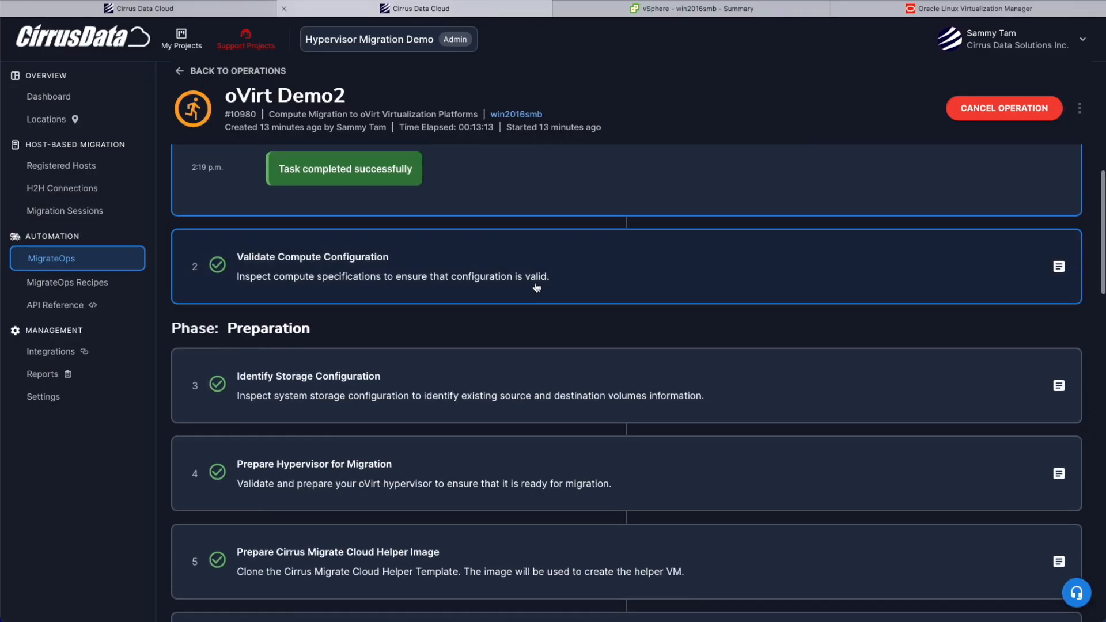
pyautogui.click(537, 287)
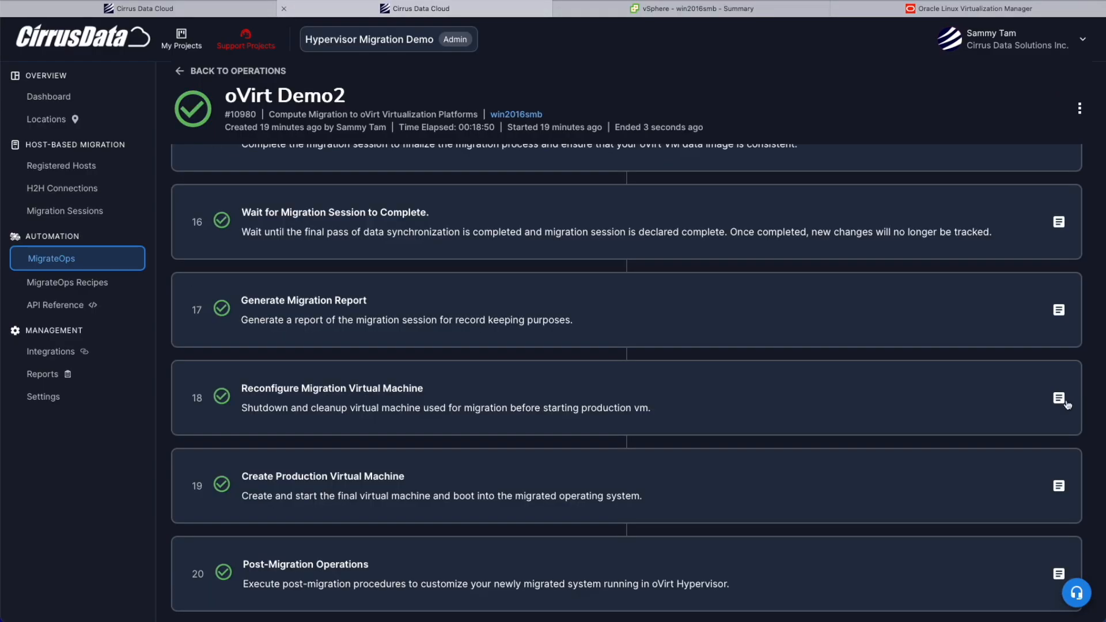
pyautogui.scroll(-4, 921, 482)
pyautogui.scroll(1, 921, 482)
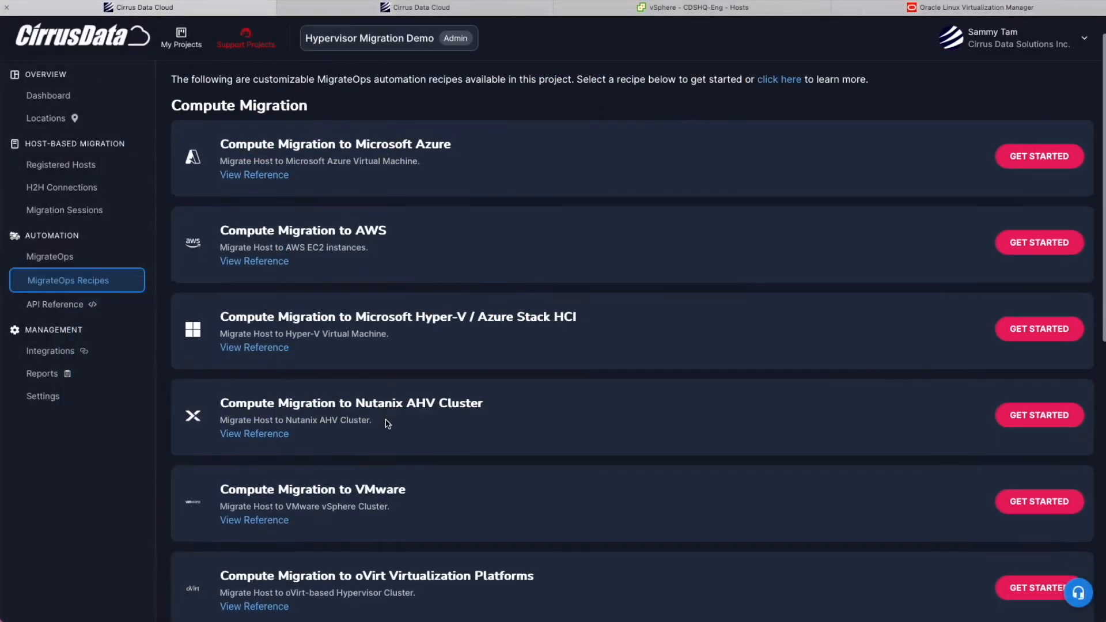
# Step: Open the Compute Migration to VMware recipe guide and examine the cutover and network fields in its recipe reference
pyautogui.scroll(-5, 332, 363)
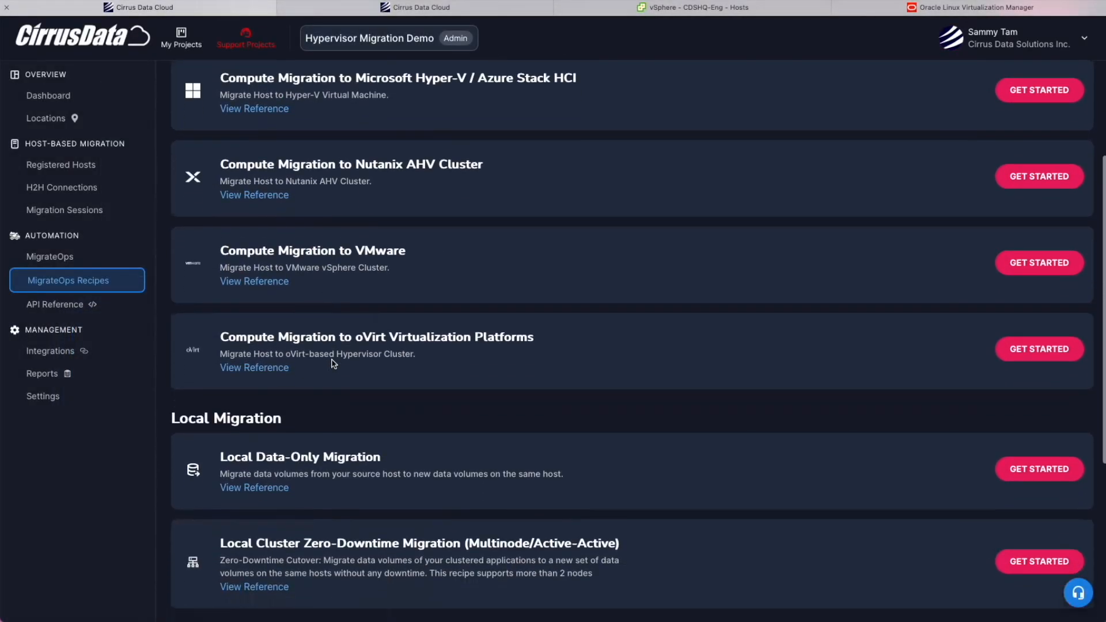
pyautogui.click(1005, 267)
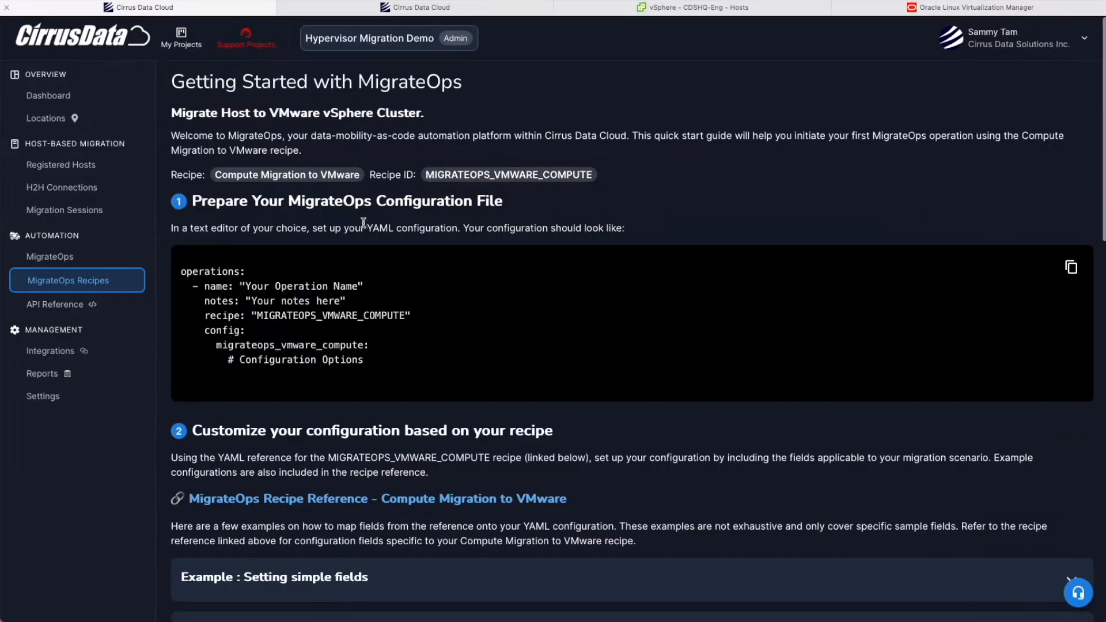
pyautogui.scroll(-5, 359, 391)
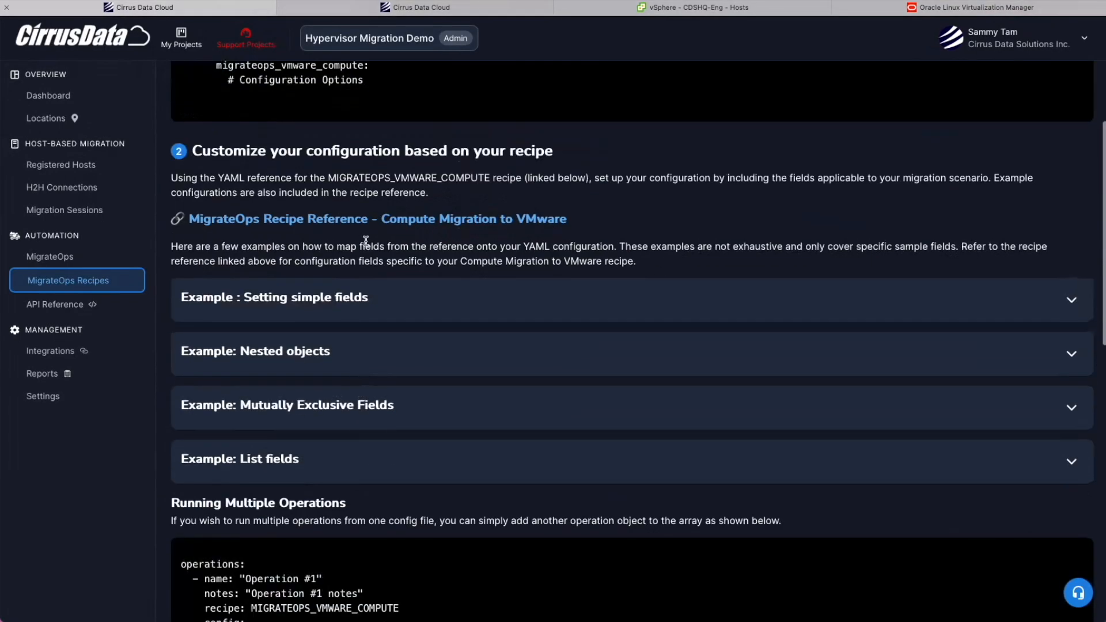
pyautogui.click(360, 219)
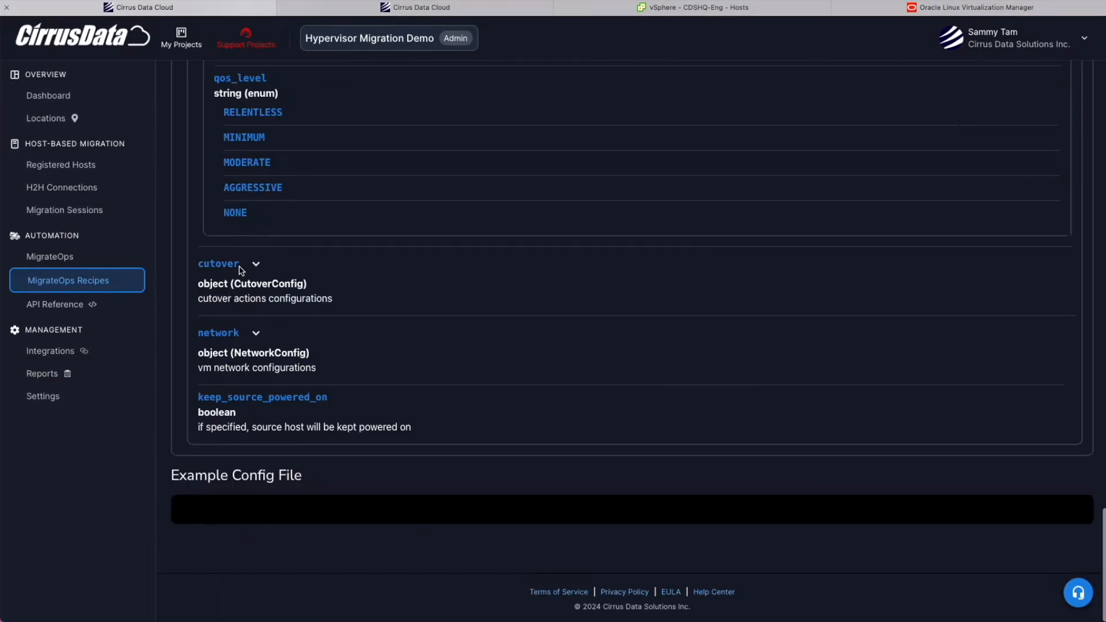
pyautogui.click(254, 265)
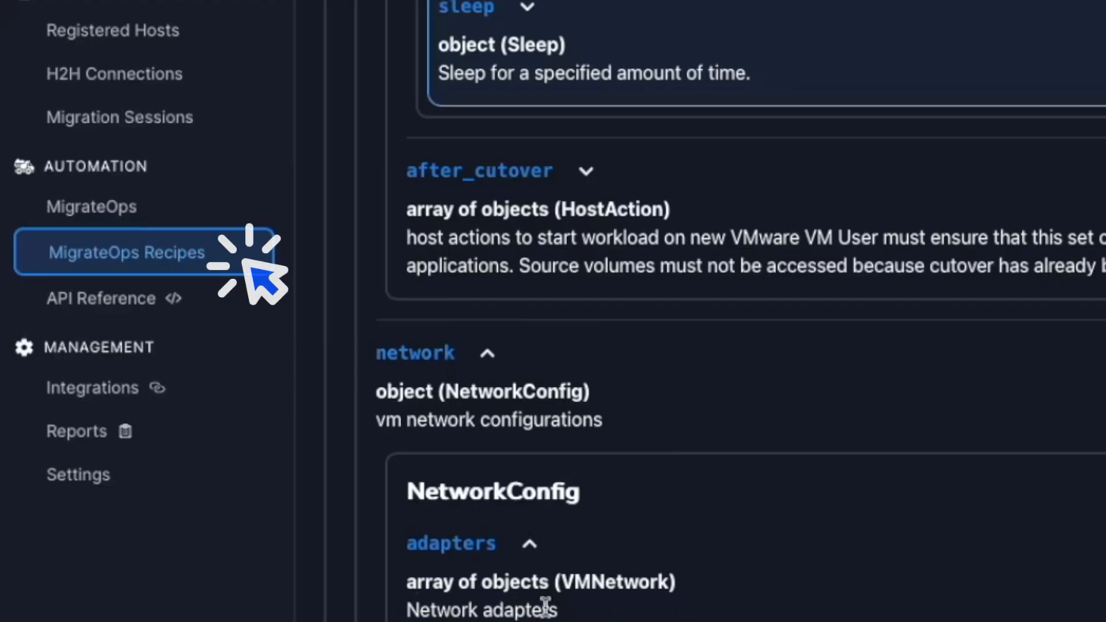
pyautogui.scroll(-10, 545, 608)
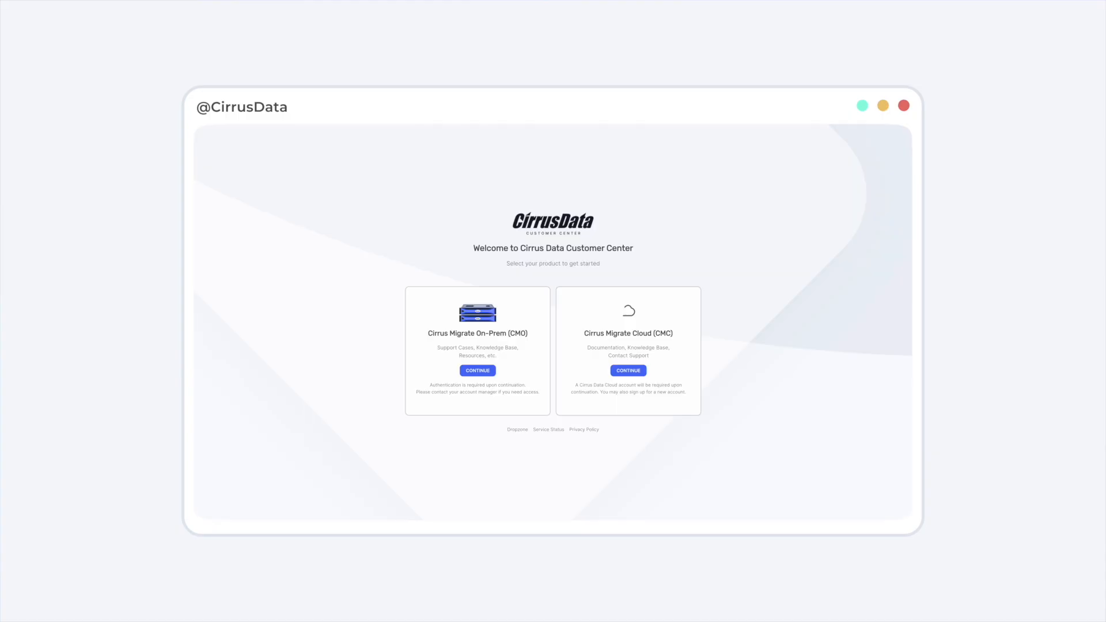
# Step: Enter the Cirrus Migrate Cloud customer center and read the About MigrateOps article in its knowledge base
pyautogui.click(629, 371)
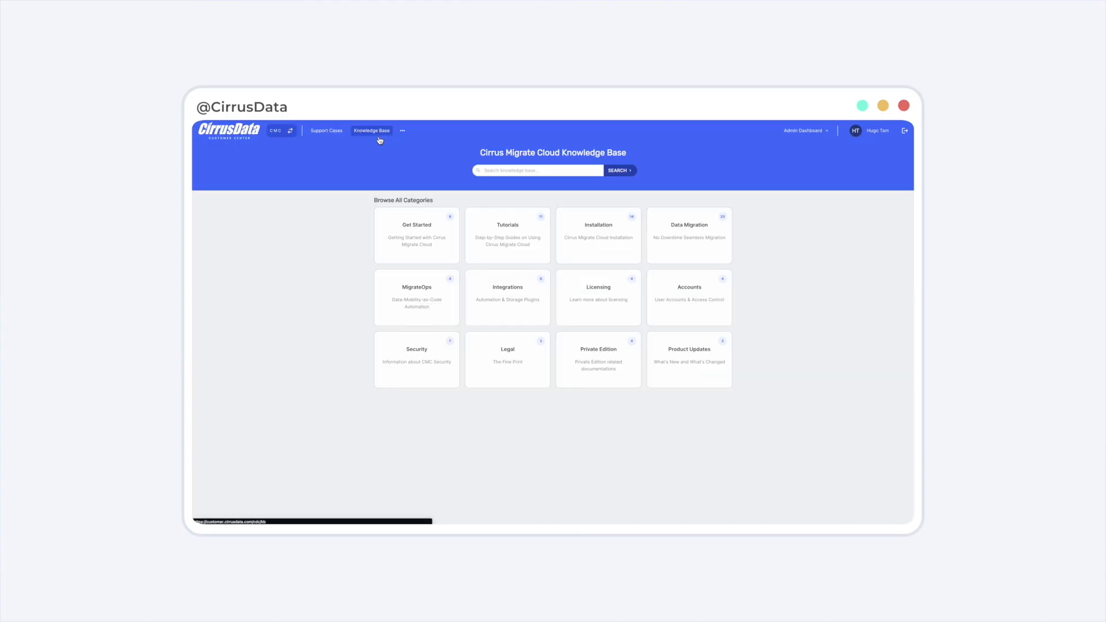
pyautogui.click(448, 303)
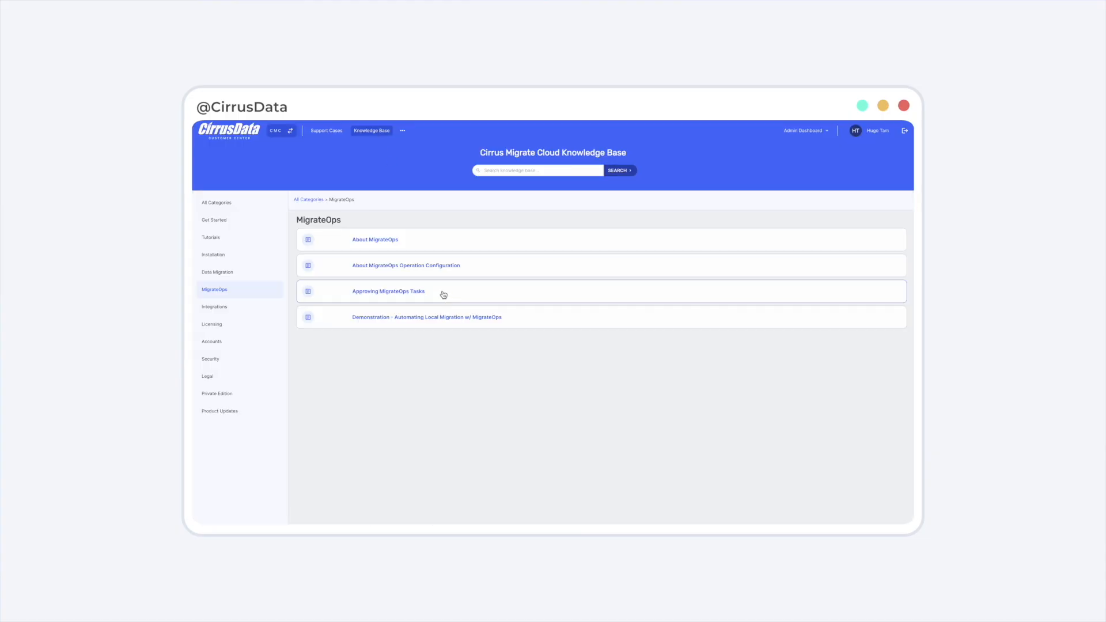
pyautogui.click(395, 241)
pyautogui.scroll(-15, 591, 370)
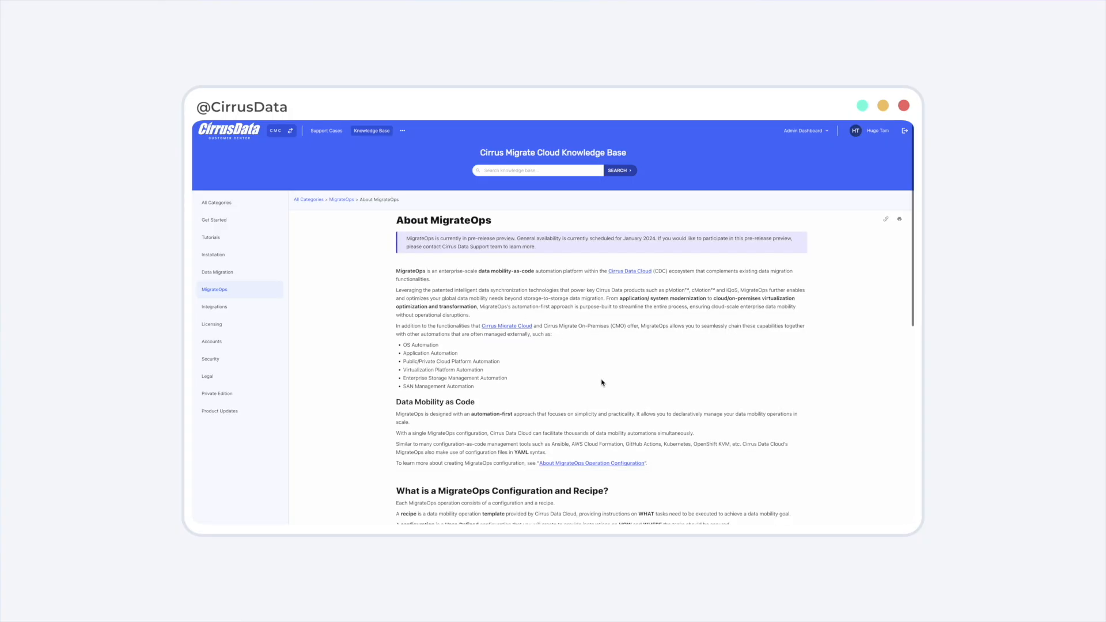